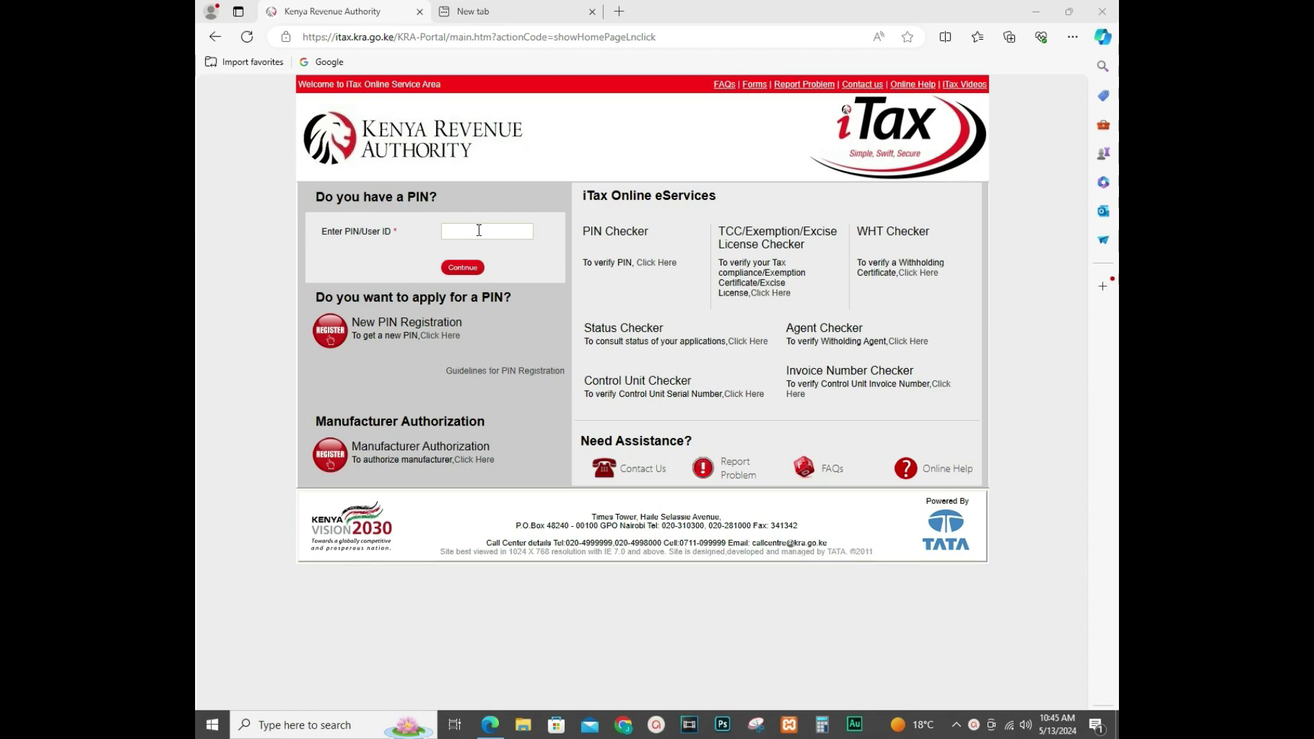
Paste the taxpayer PIN into the iTax login and continue to the password step.
{"action": "left_click", "coordinate": [478, 231]}
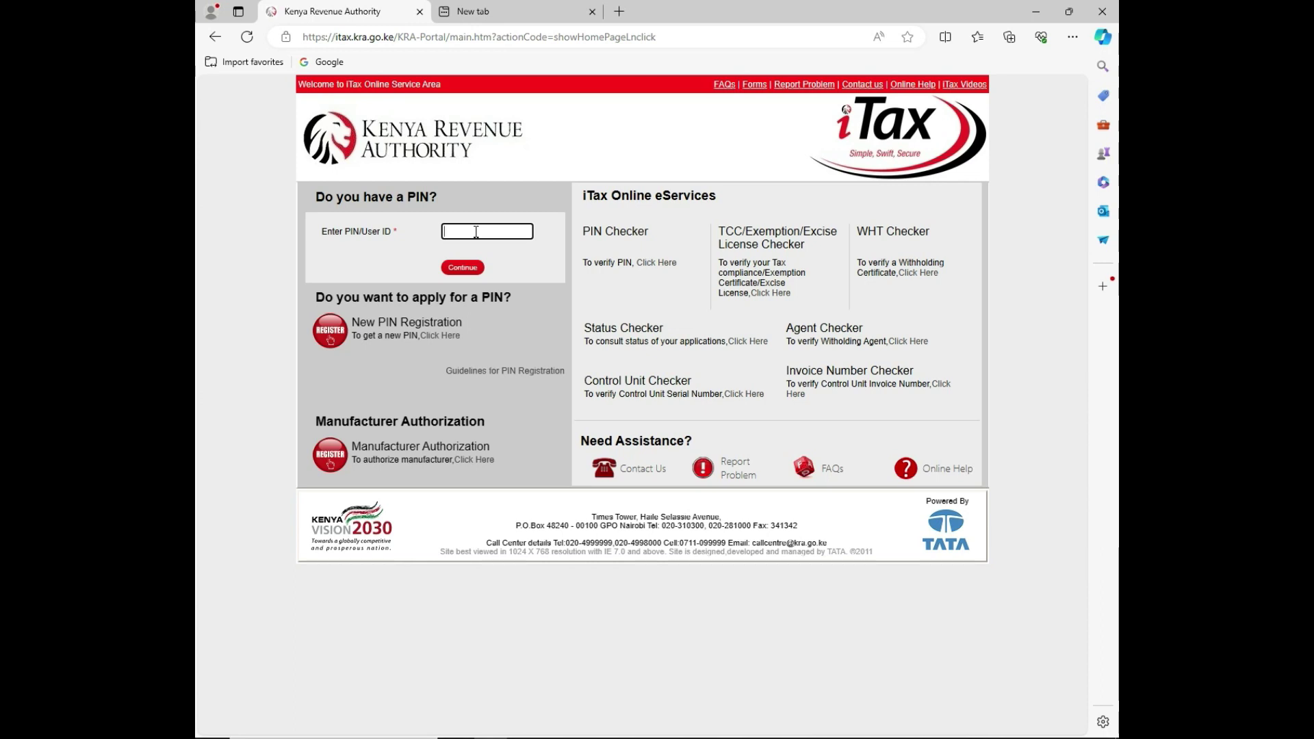
{"action": "key", "text": "ctrl+v"}
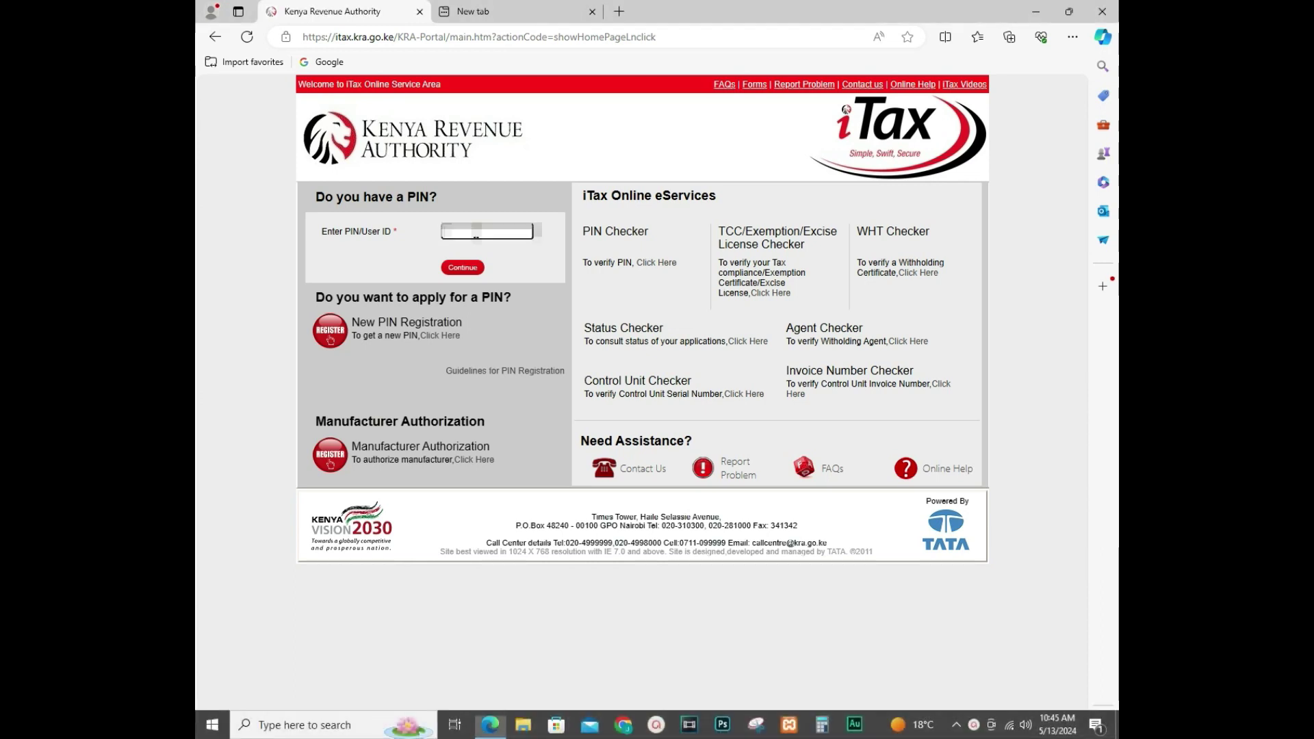
{"action": "left_click", "coordinate": [486, 231]}
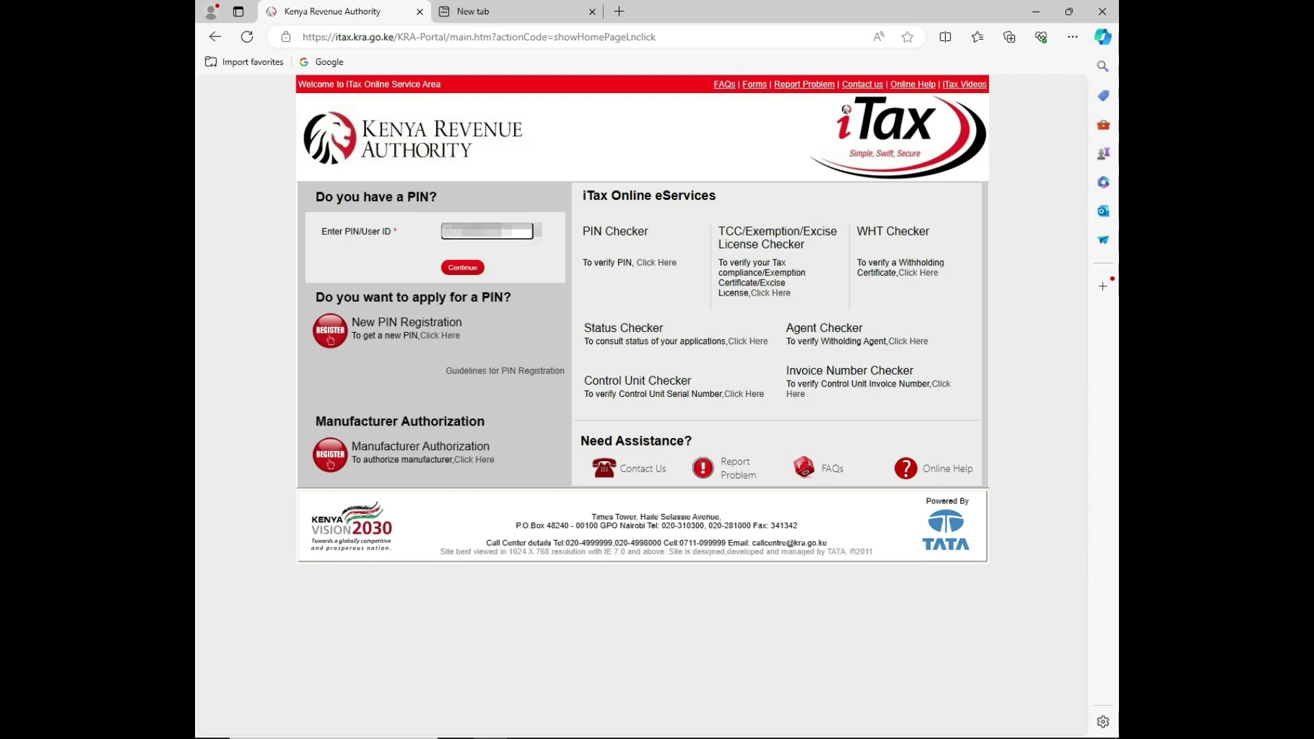
{"action": "left_click", "coordinate": [463, 267]}
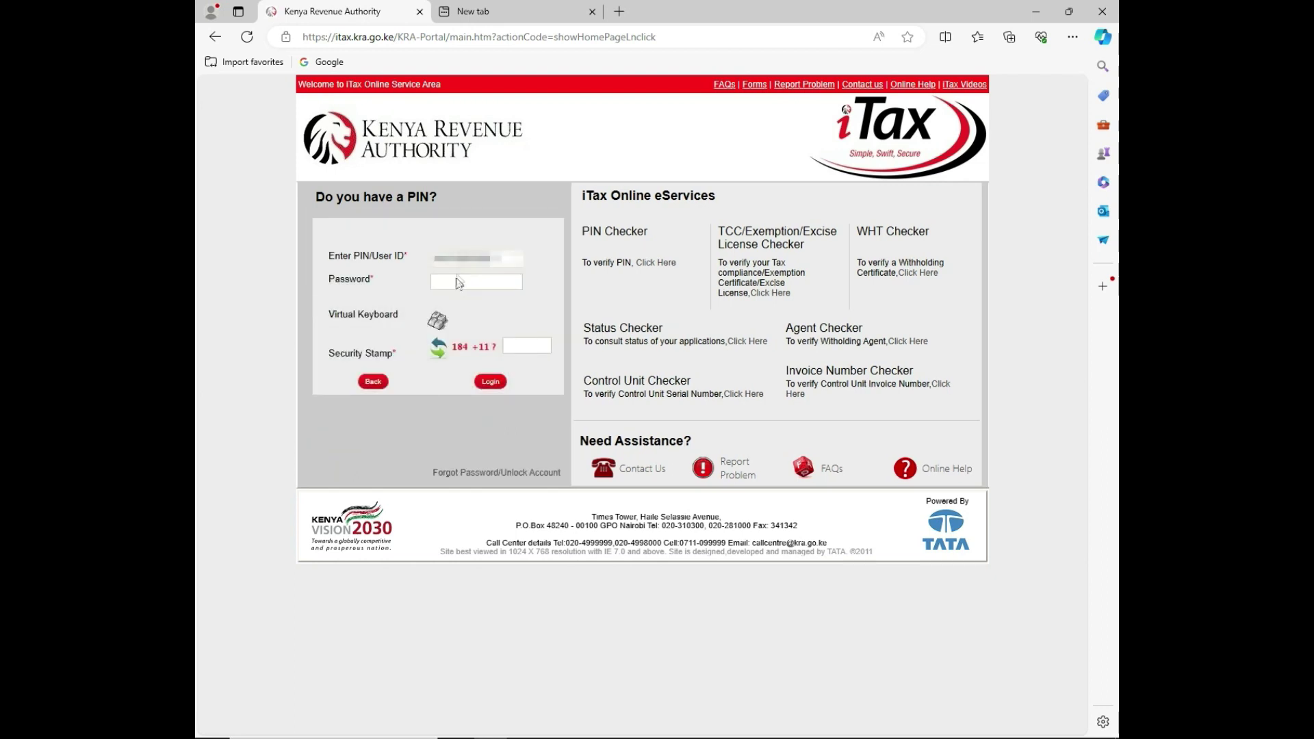
Enter the account password and the security stamp sum's answer, then log in.
{"action": "left_click", "coordinate": [457, 286]}
{"action": "type", "text": "•"}
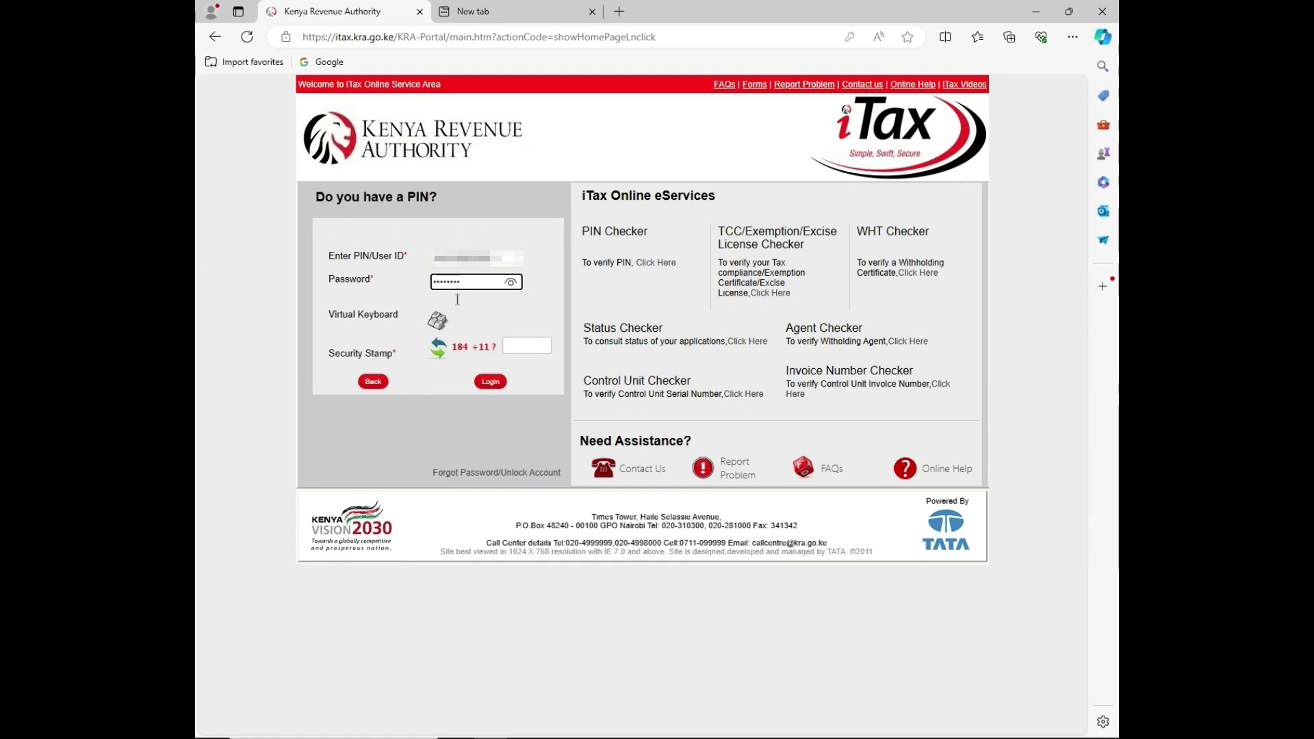
{"action": "left_click", "coordinate": [513, 345]}
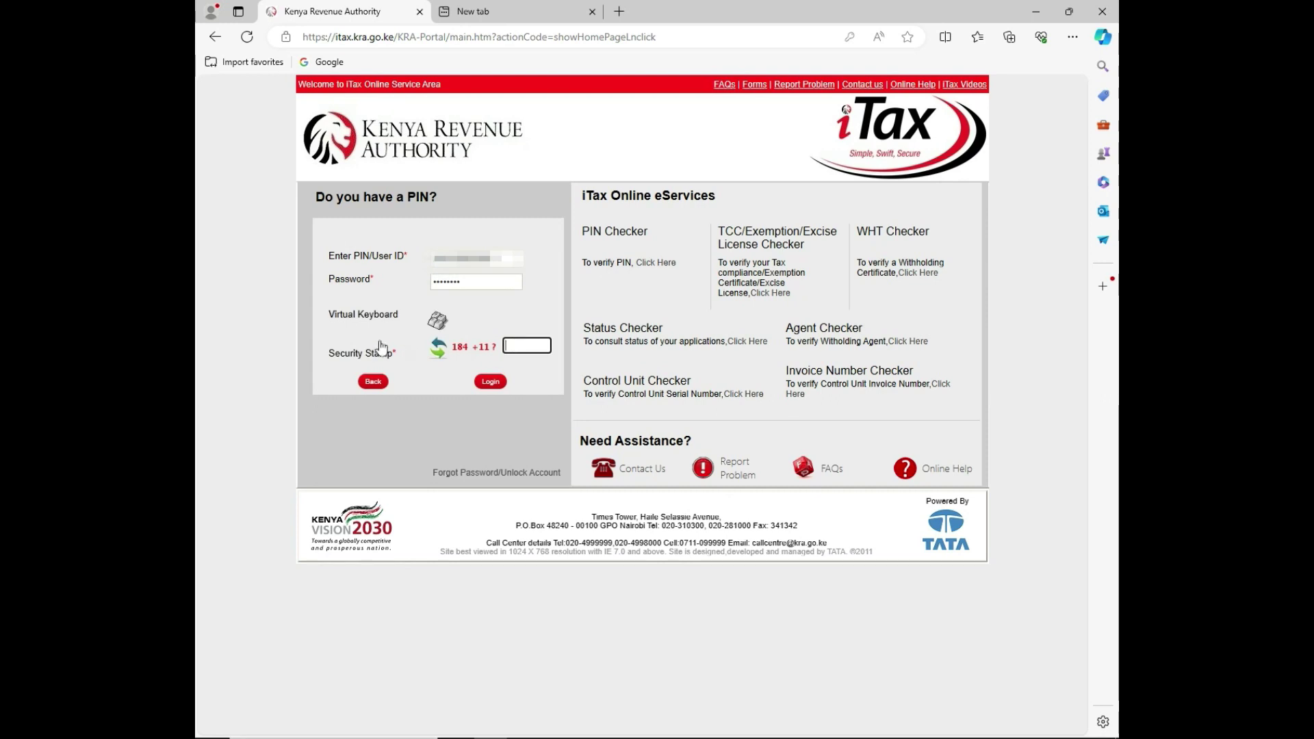
{"action": "type", "text": "195"}
{"action": "left_click", "coordinate": [479, 388]}
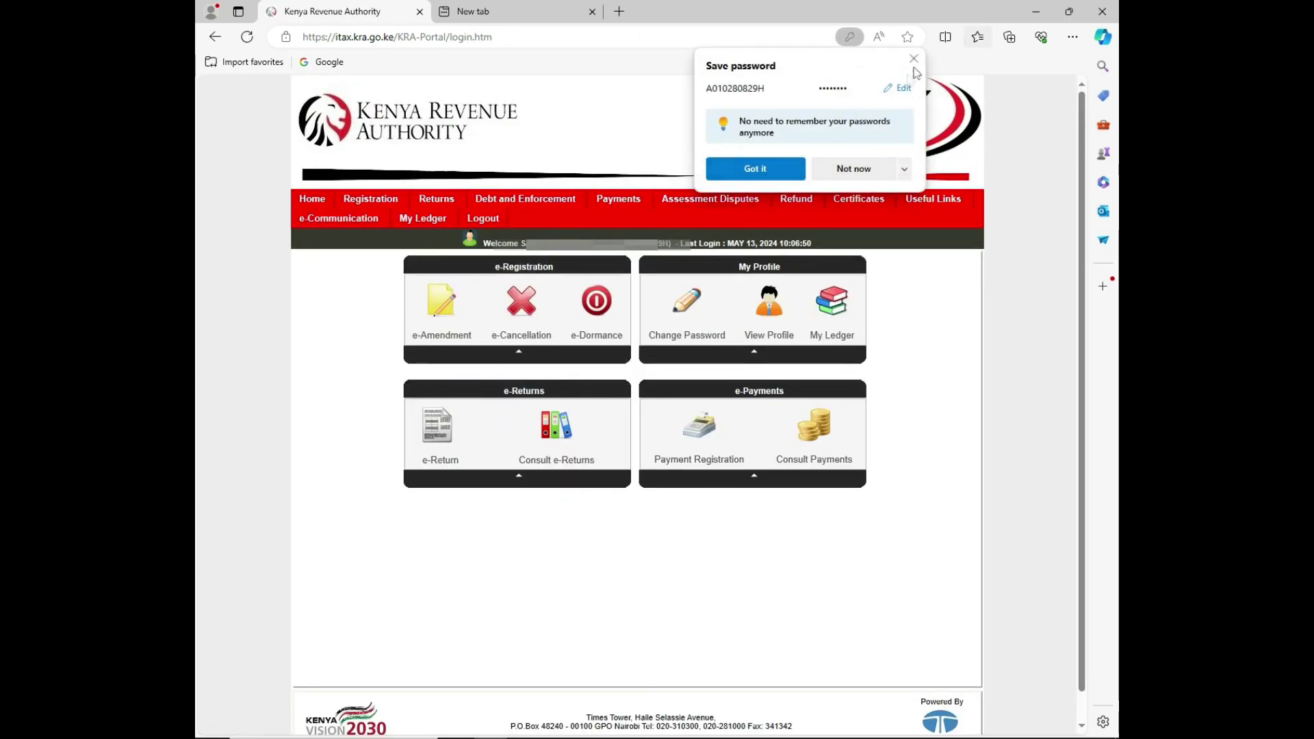
Dismiss the save-password prompt and open Consult and Reprint Acknowledgement Receipt and Certificates from Useful Links.
{"action": "left_click", "coordinate": [914, 58]}
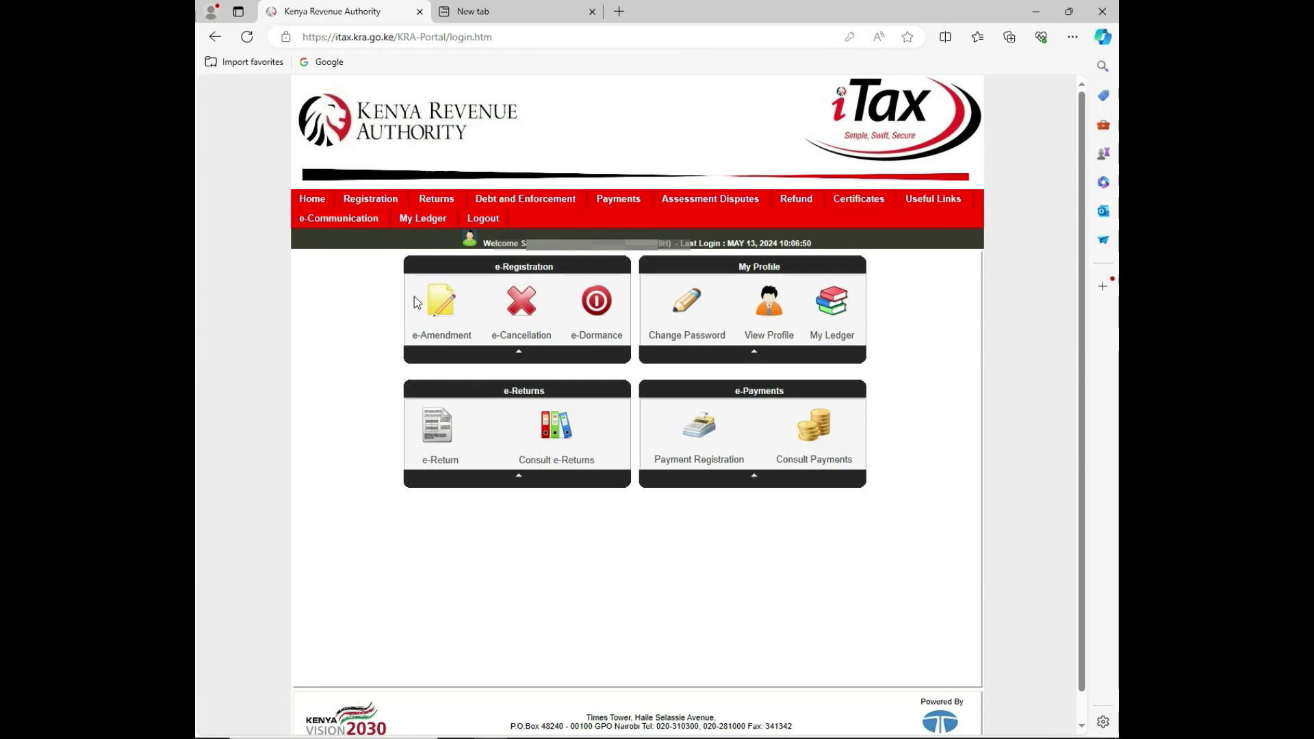
{"action": "mouse_move", "coordinate": [855, 204]}
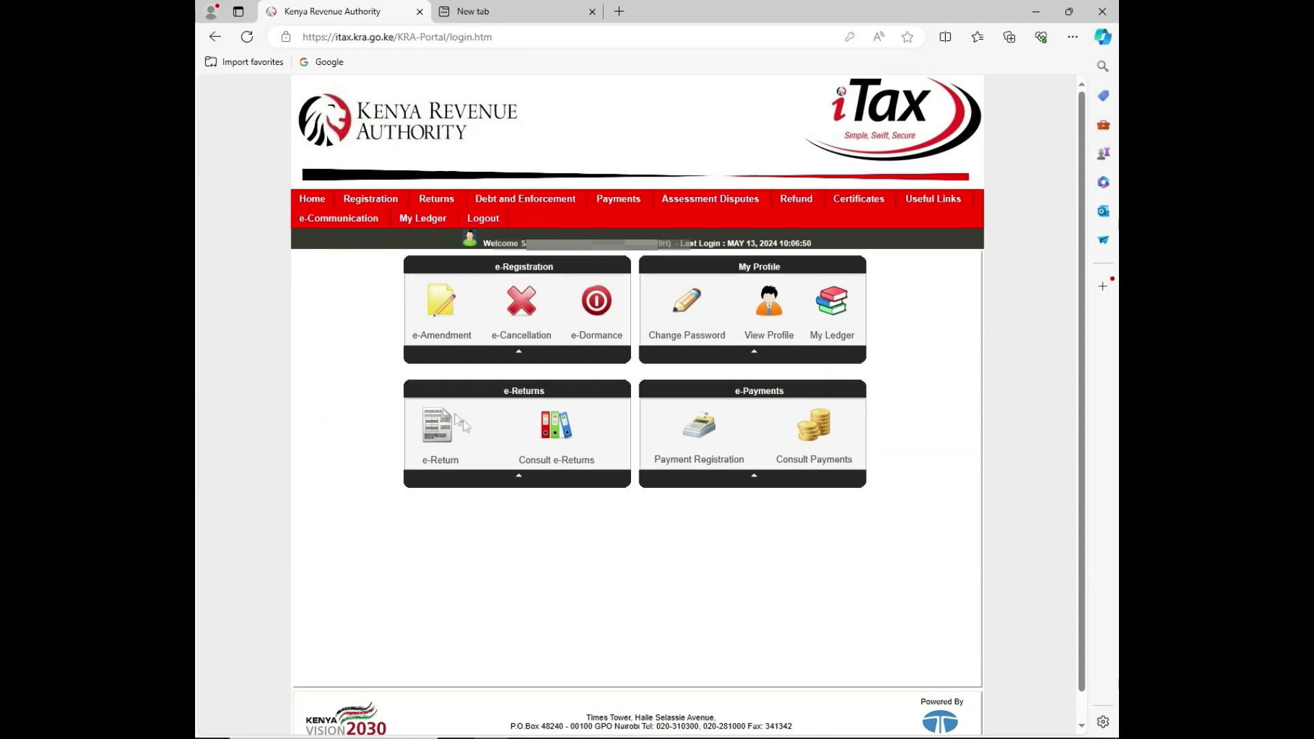
{"action": "mouse_move", "coordinate": [933, 200]}
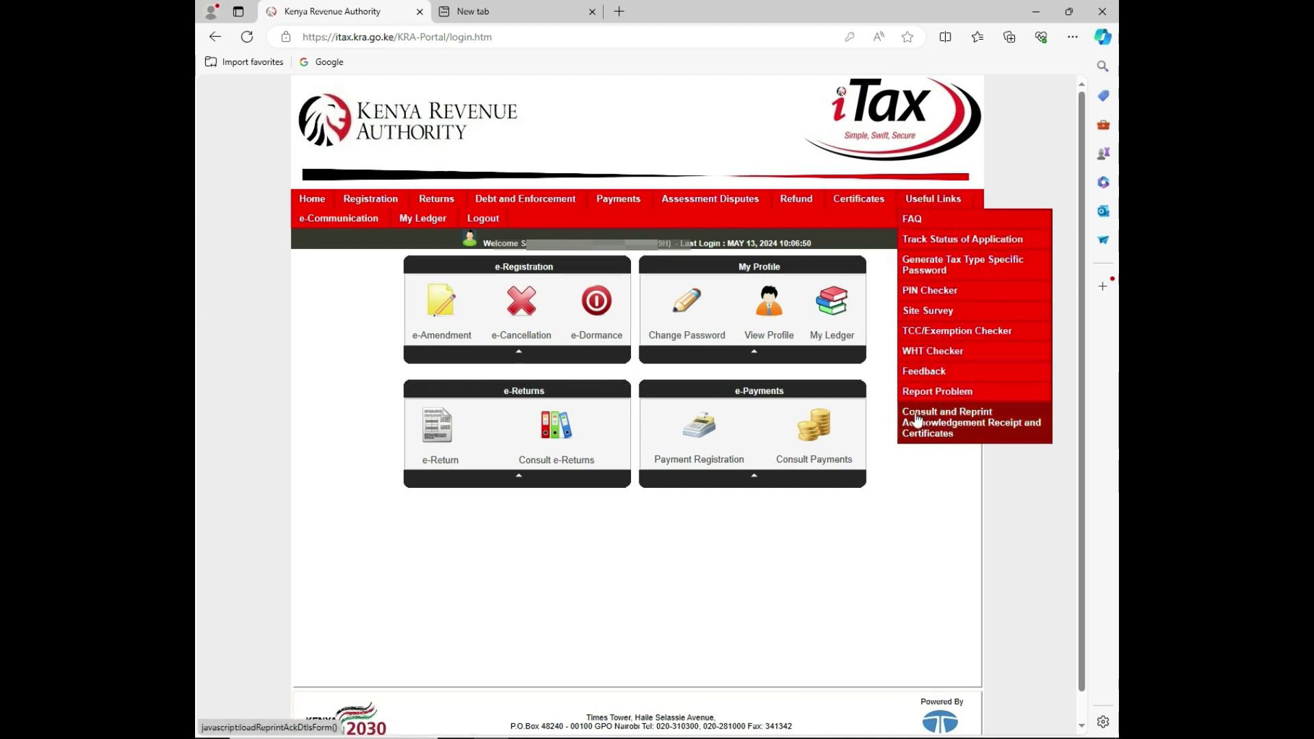
{"action": "left_click", "coordinate": [974, 432]}
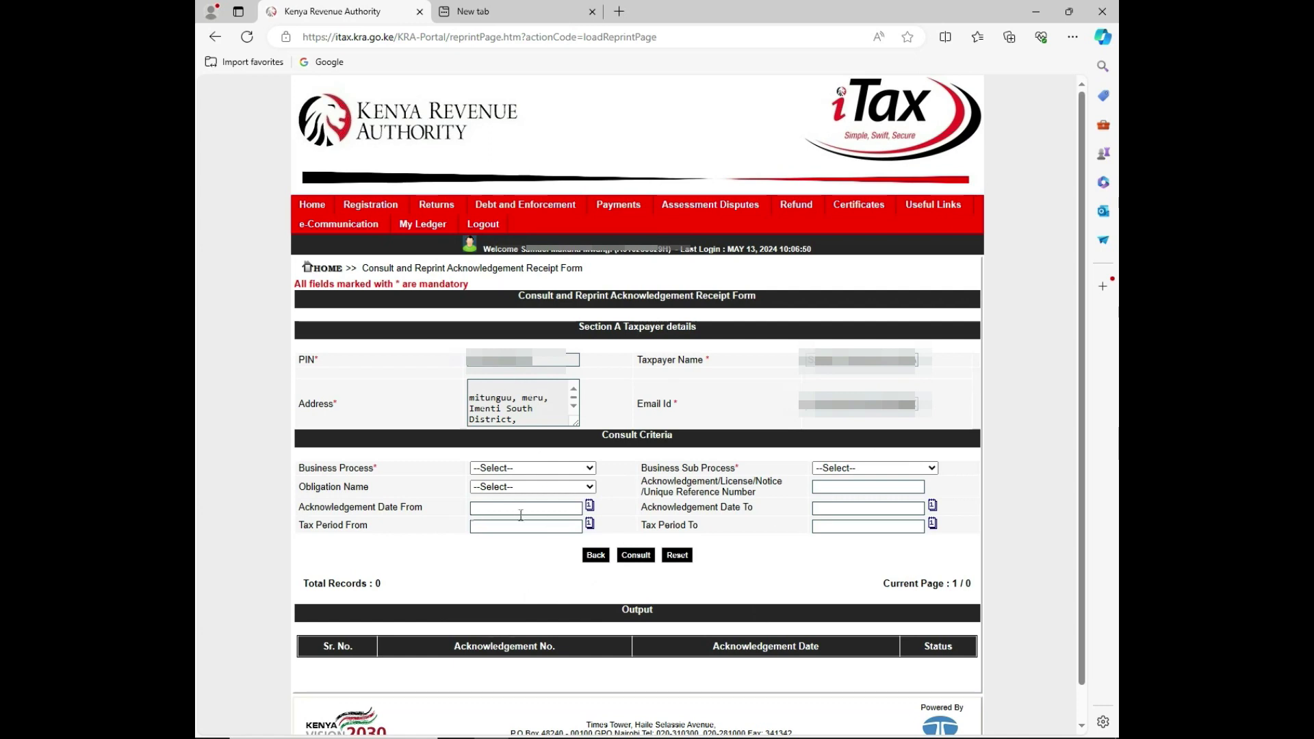
Set Business Process to Taxpayer Return Processing and Business Sub Process to Original Return Filing.
{"action": "left_click_drag", "start_coordinate": [682, 433], "coordinate": [589, 438]}
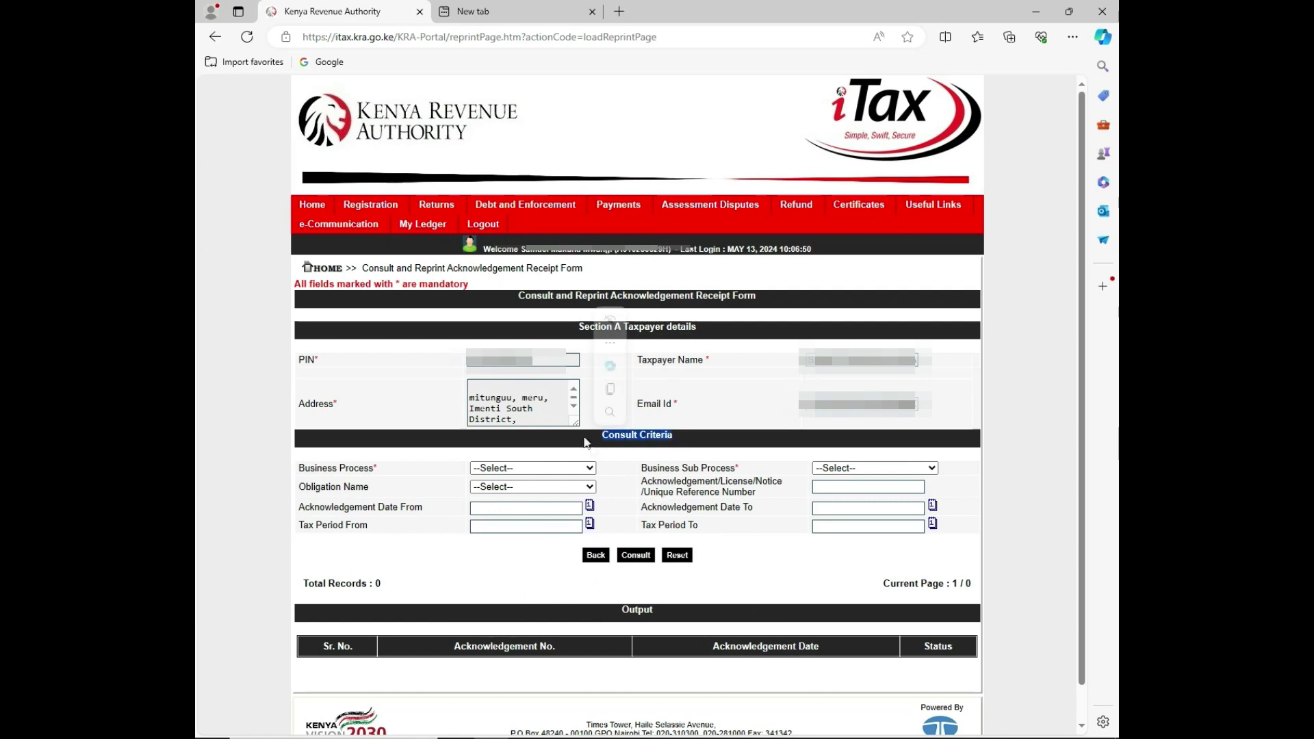
{"action": "left_click", "coordinate": [589, 470]}
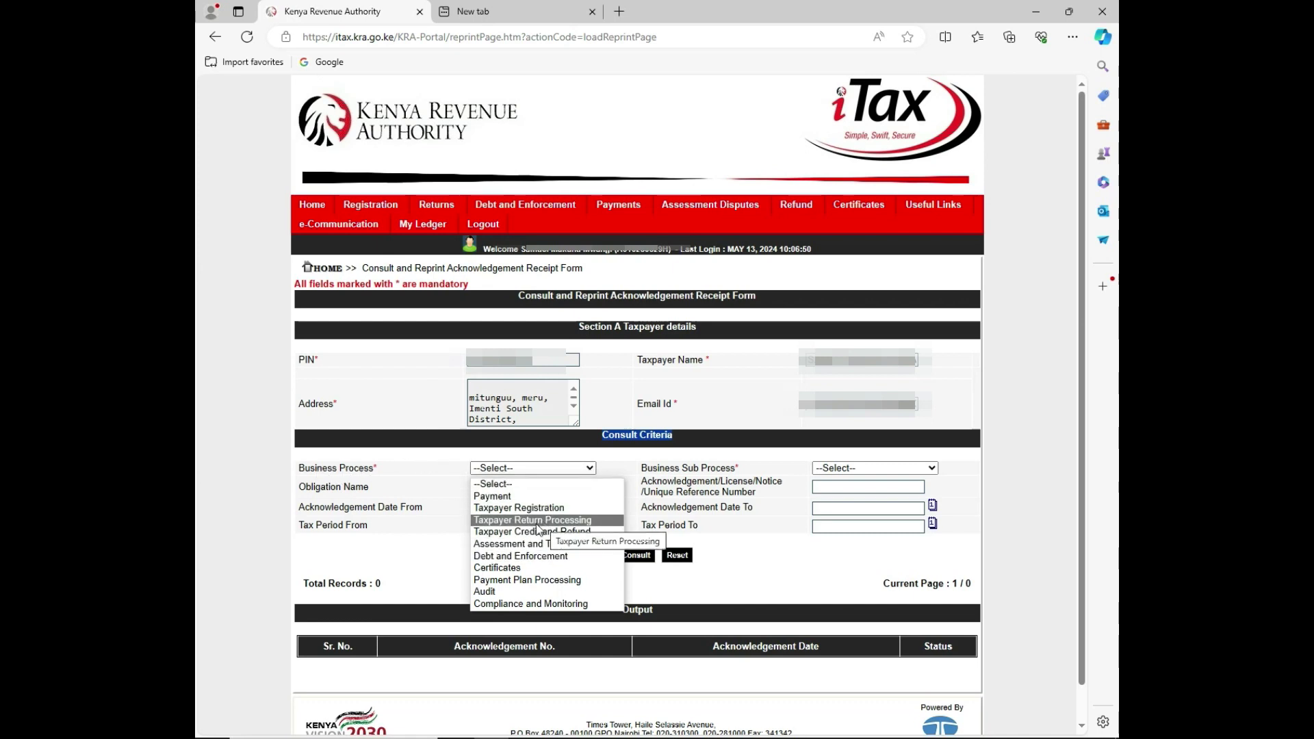
{"action": "left_click", "coordinate": [538, 522]}
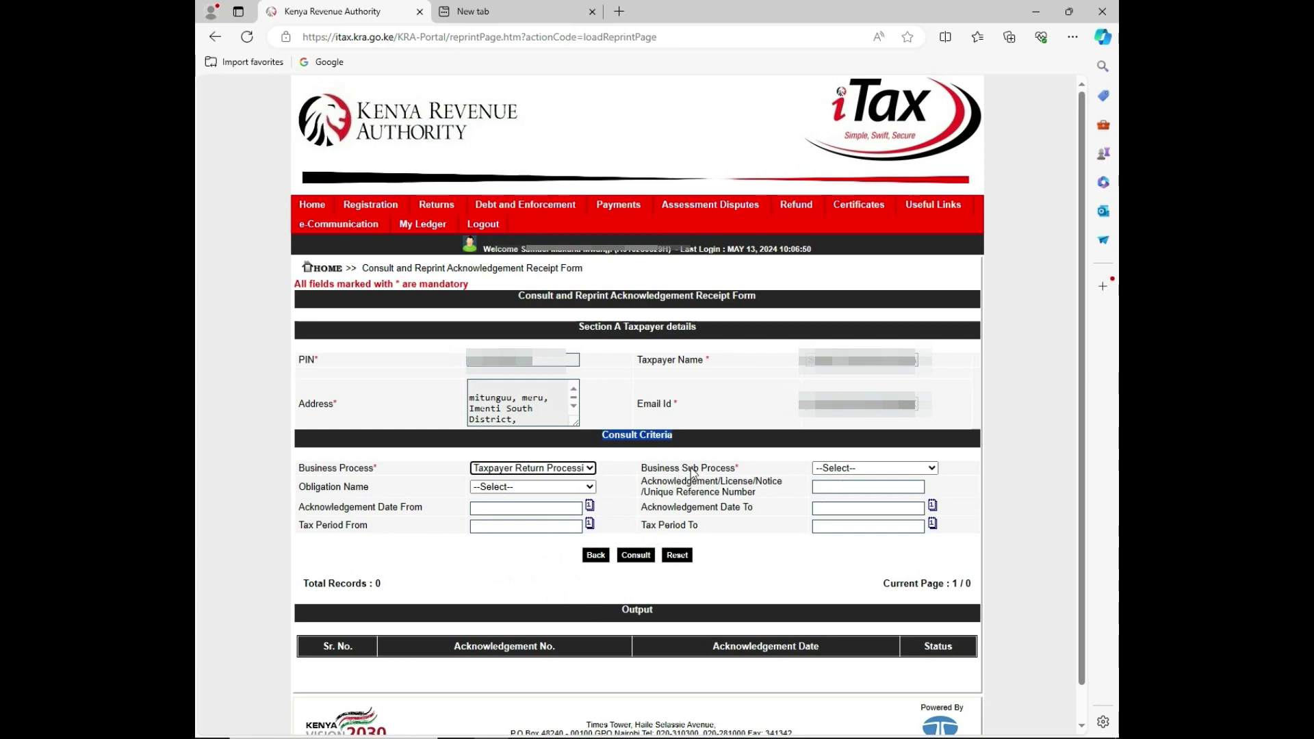
{"action": "left_click", "coordinate": [918, 471]}
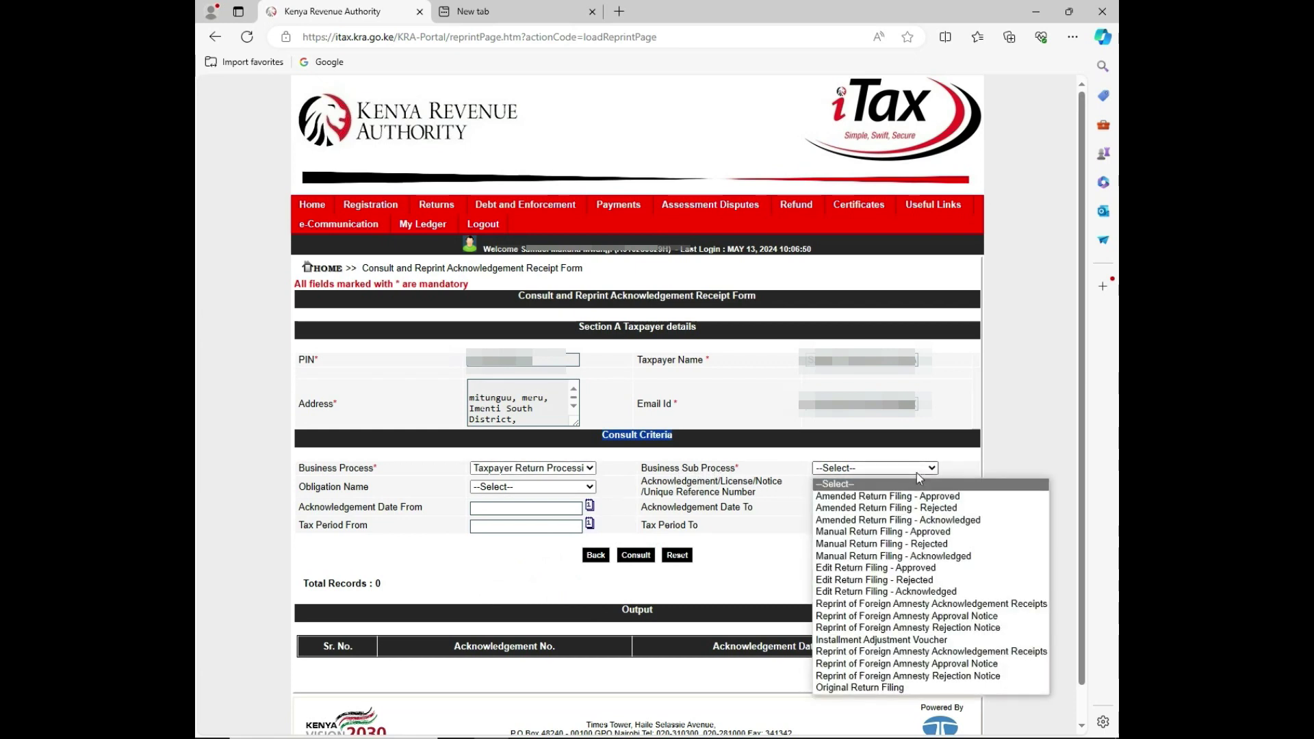
{"action": "left_click", "coordinate": [876, 688]}
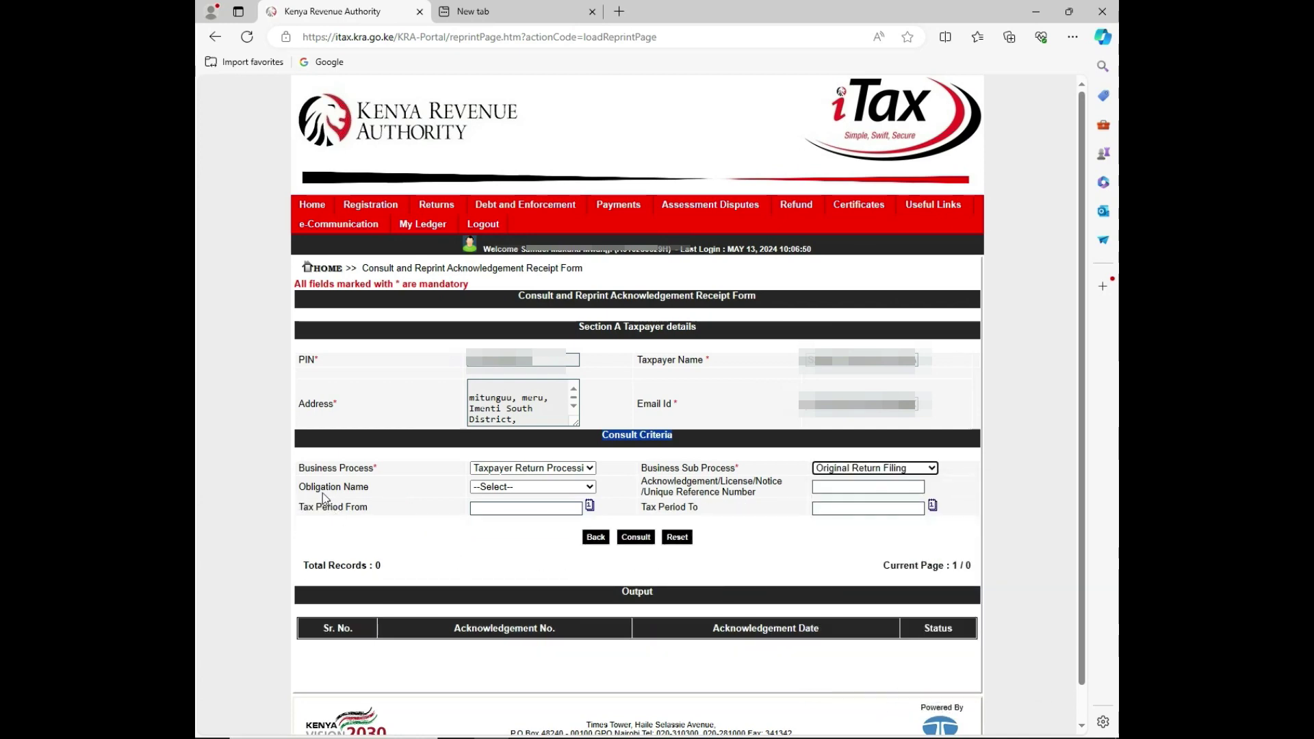
Choose Income Tax - Rent Income as the Obligation Name.
{"action": "left_click", "coordinate": [532, 486]}
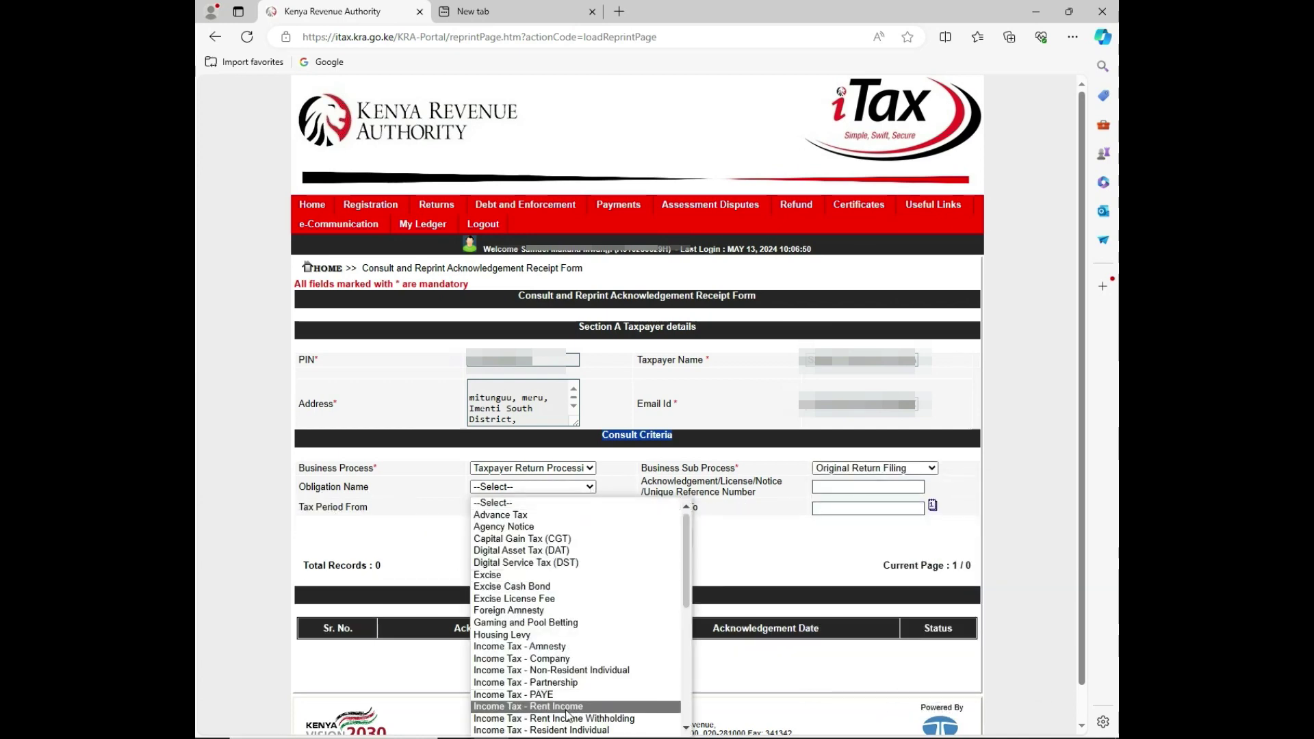
{"action": "scroll", "coordinate": [580, 674], "scroll_direction": "down", "scroll_amount": 3}
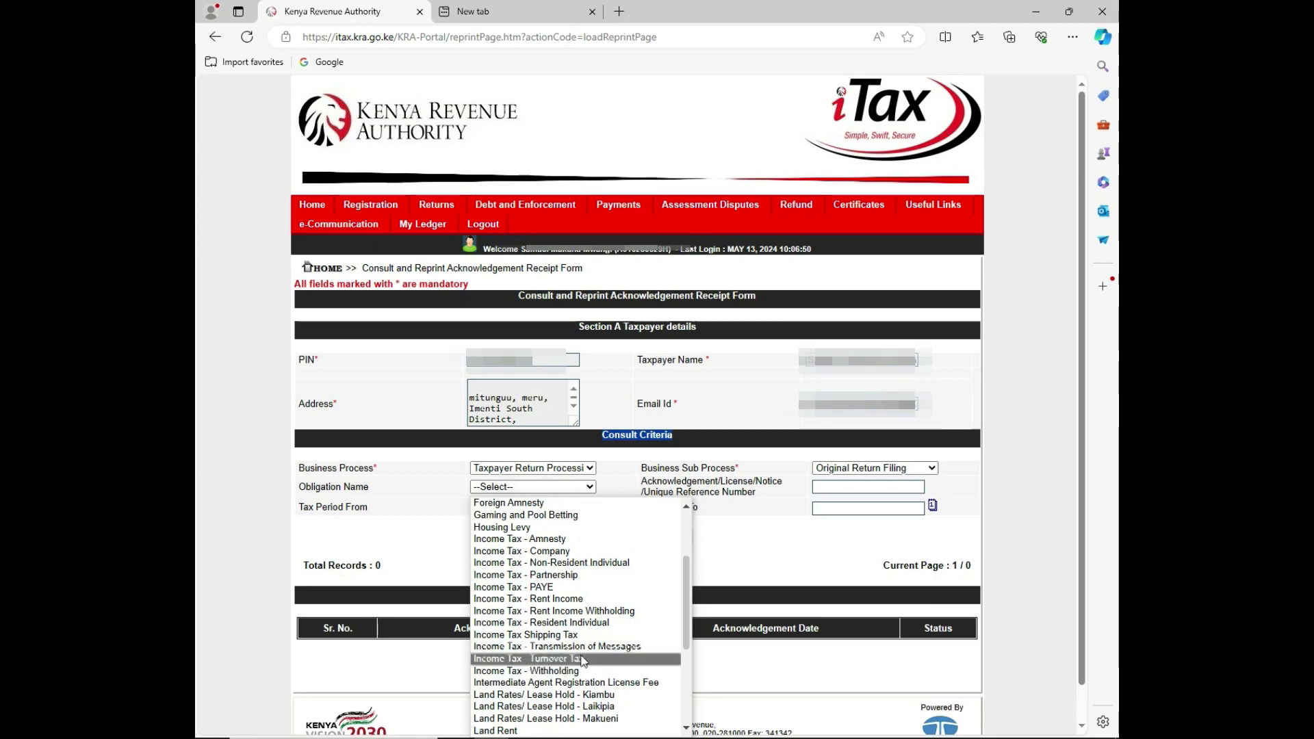
{"action": "scroll", "coordinate": [580, 609], "scroll_direction": "down", "scroll_amount": 4}
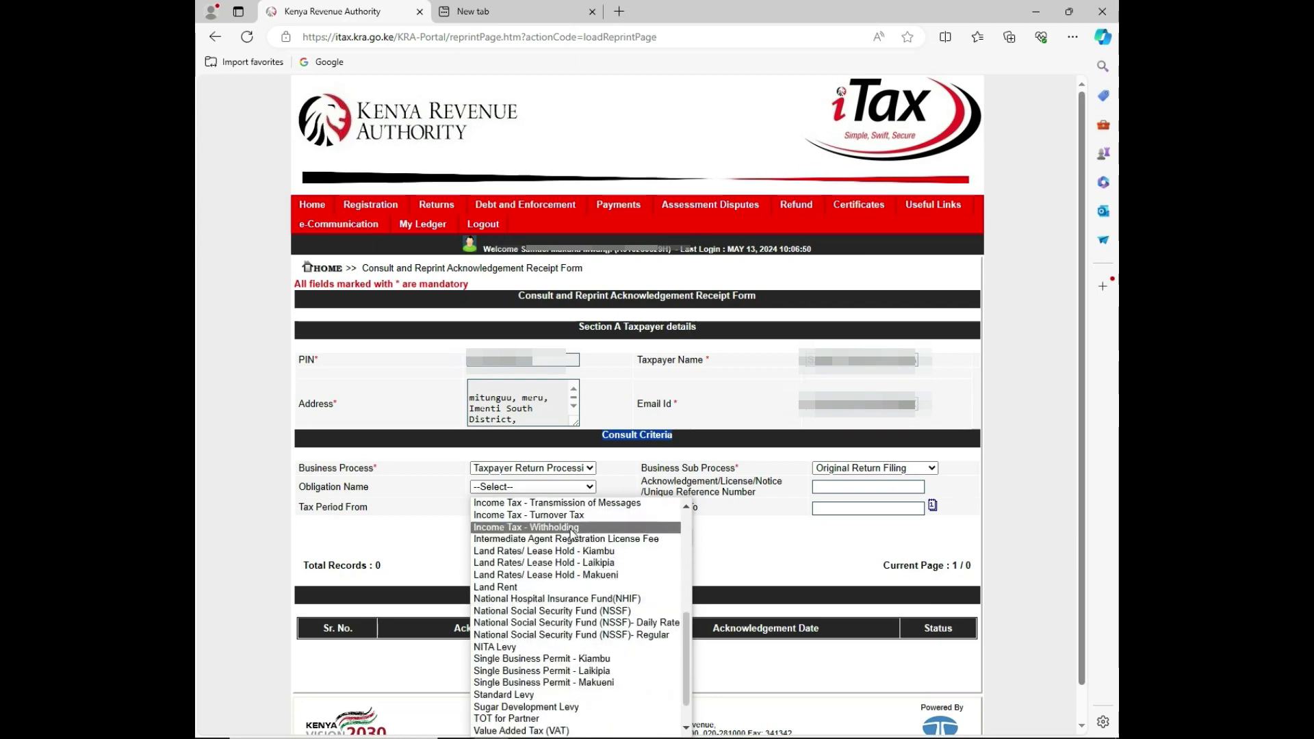
{"action": "scroll", "coordinate": [572, 532], "scroll_direction": "up", "scroll_amount": 1}
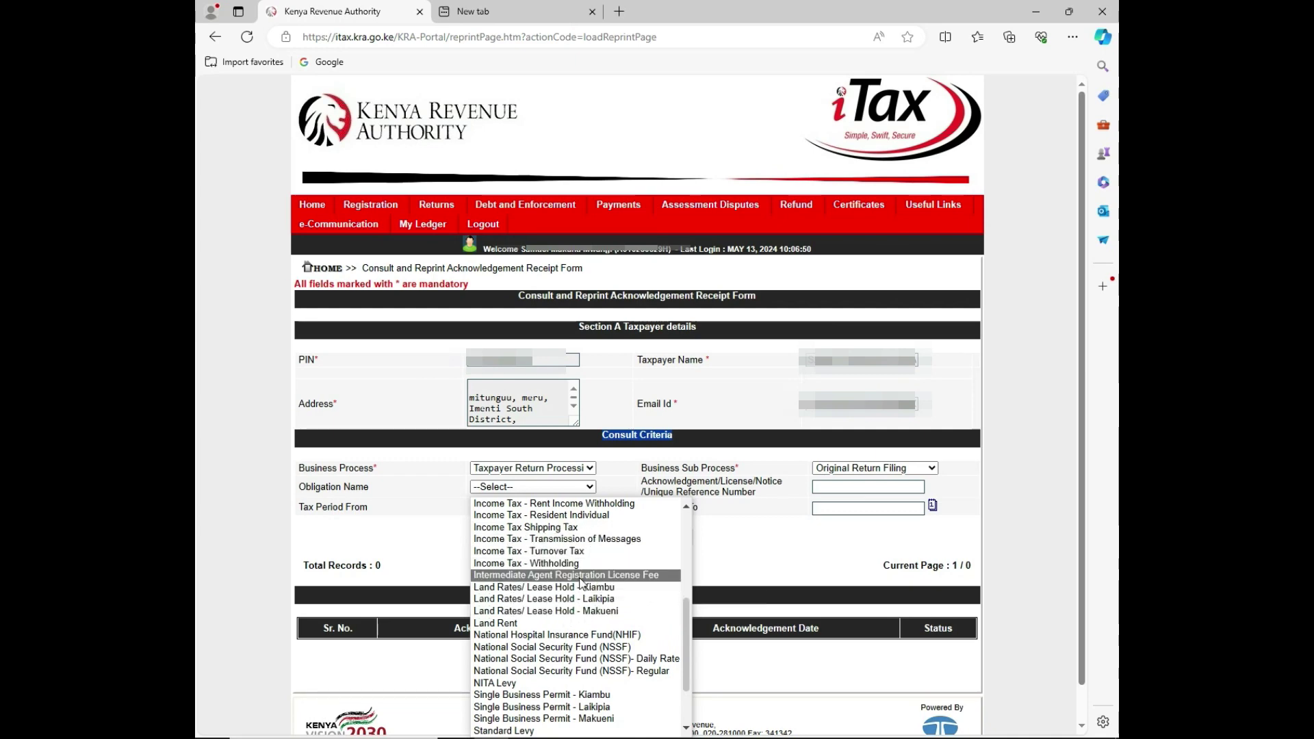
{"action": "scroll", "coordinate": [580, 585], "scroll_direction": "down", "scroll_amount": 1}
{"action": "scroll", "coordinate": [574, 589], "scroll_direction": "up", "scroll_amount": 3}
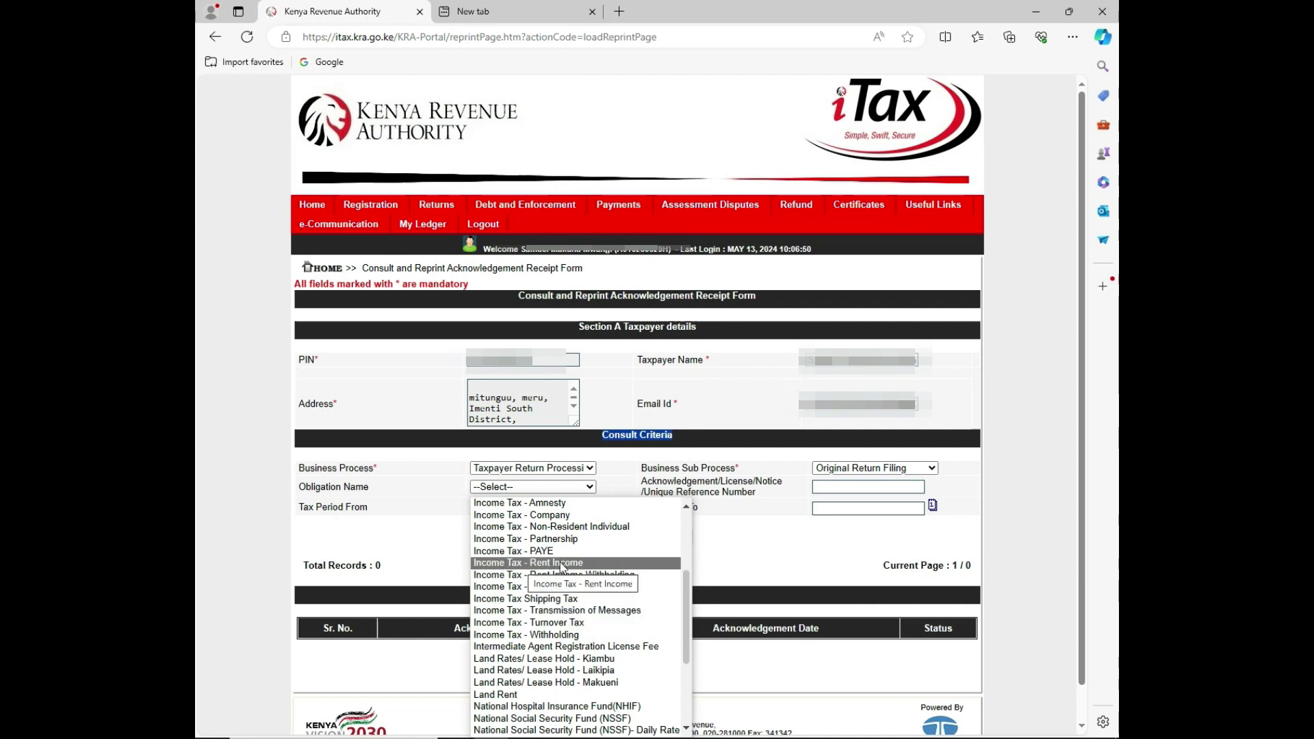
{"action": "left_click", "coordinate": [560, 562]}
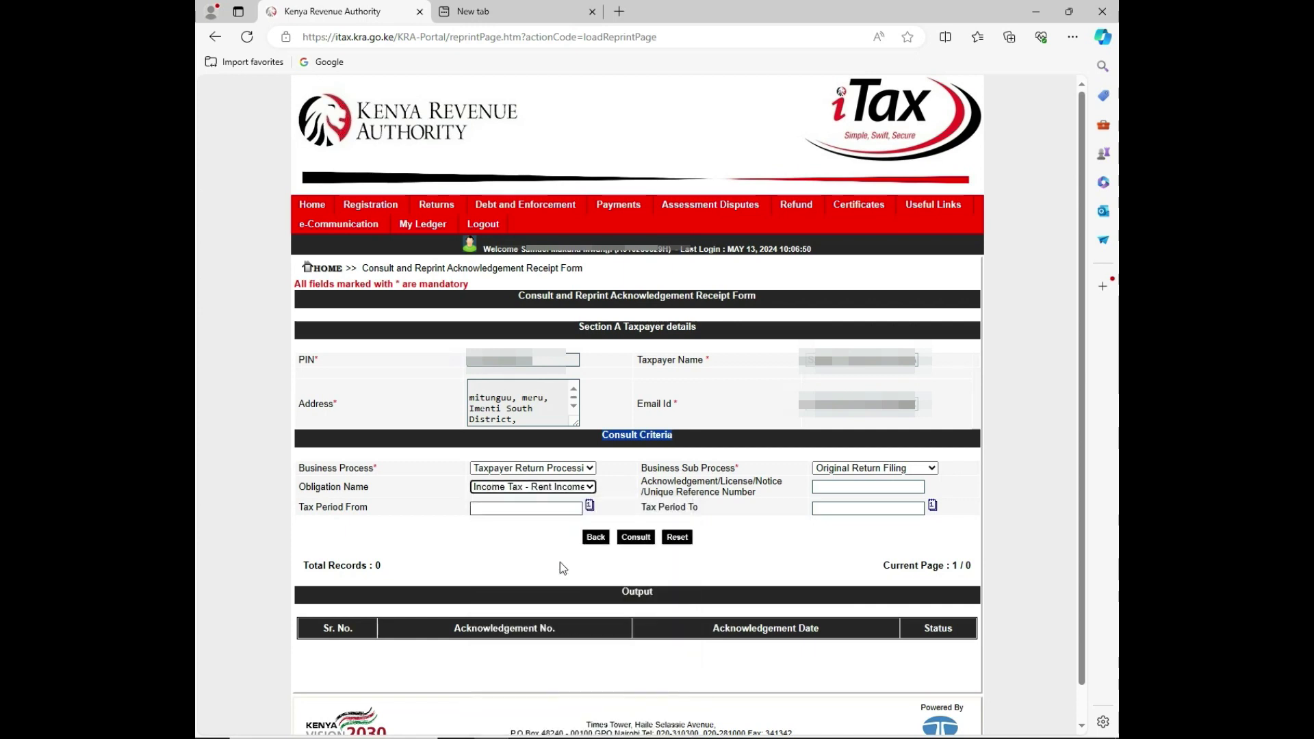
Set Tax Period From to 01/01/2023 using the calendar.
{"action": "left_click", "coordinate": [589, 506]}
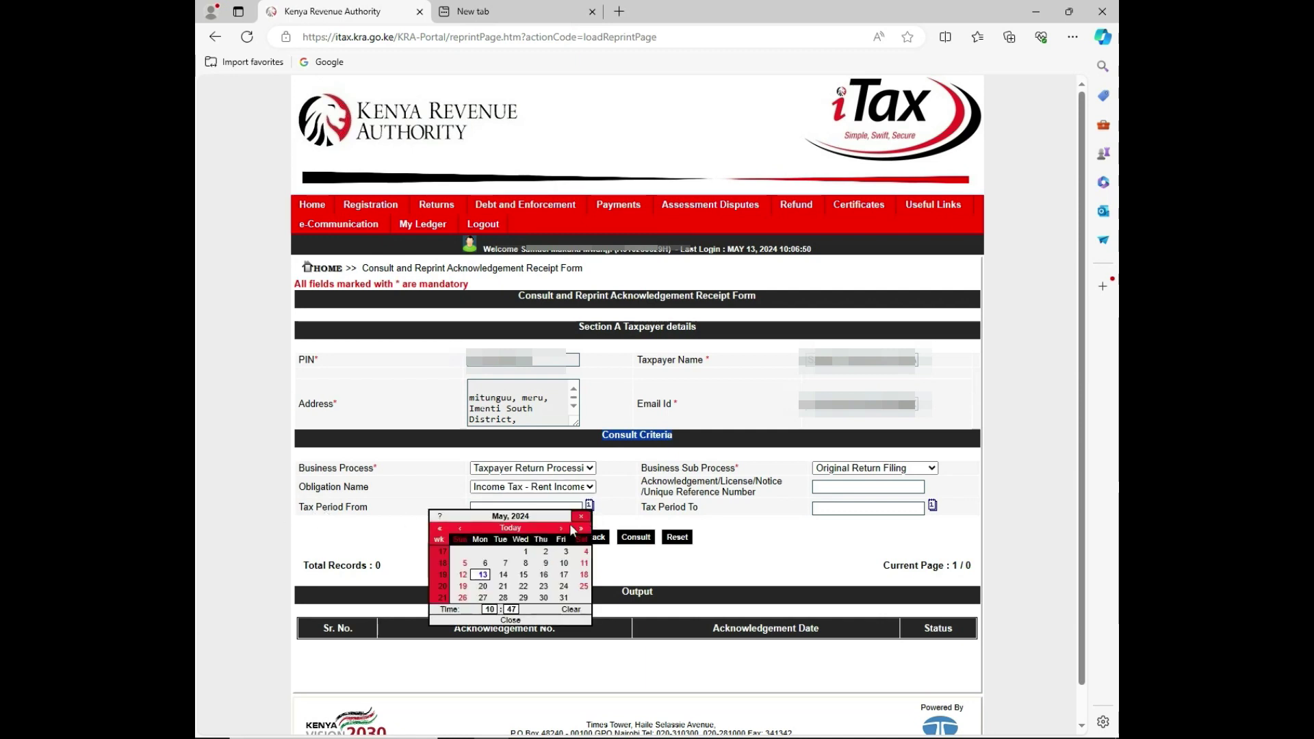
{"action": "left_click", "coordinate": [441, 532]}
{"action": "left_click", "coordinate": [459, 529]}
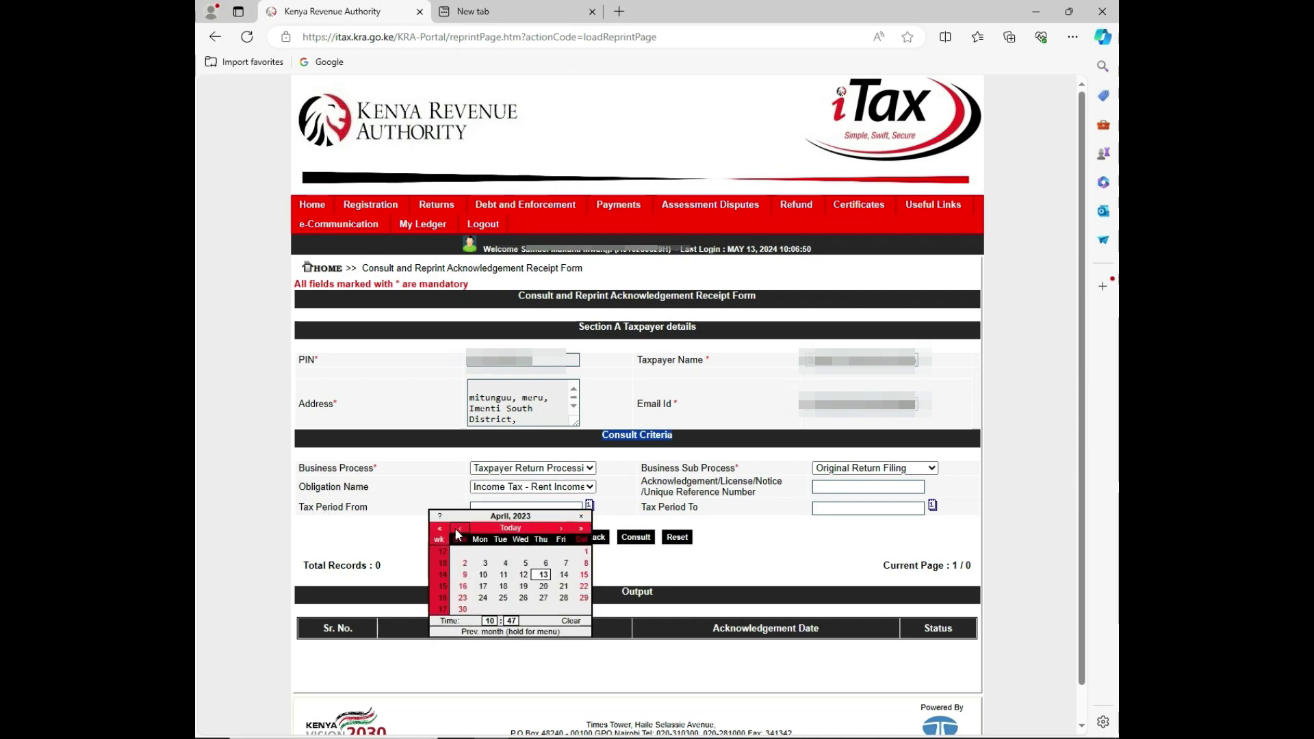
{"action": "left_click", "coordinate": [457, 527]}
{"action": "left_click", "coordinate": [458, 527]}
{"action": "left_click", "coordinate": [458, 527]}
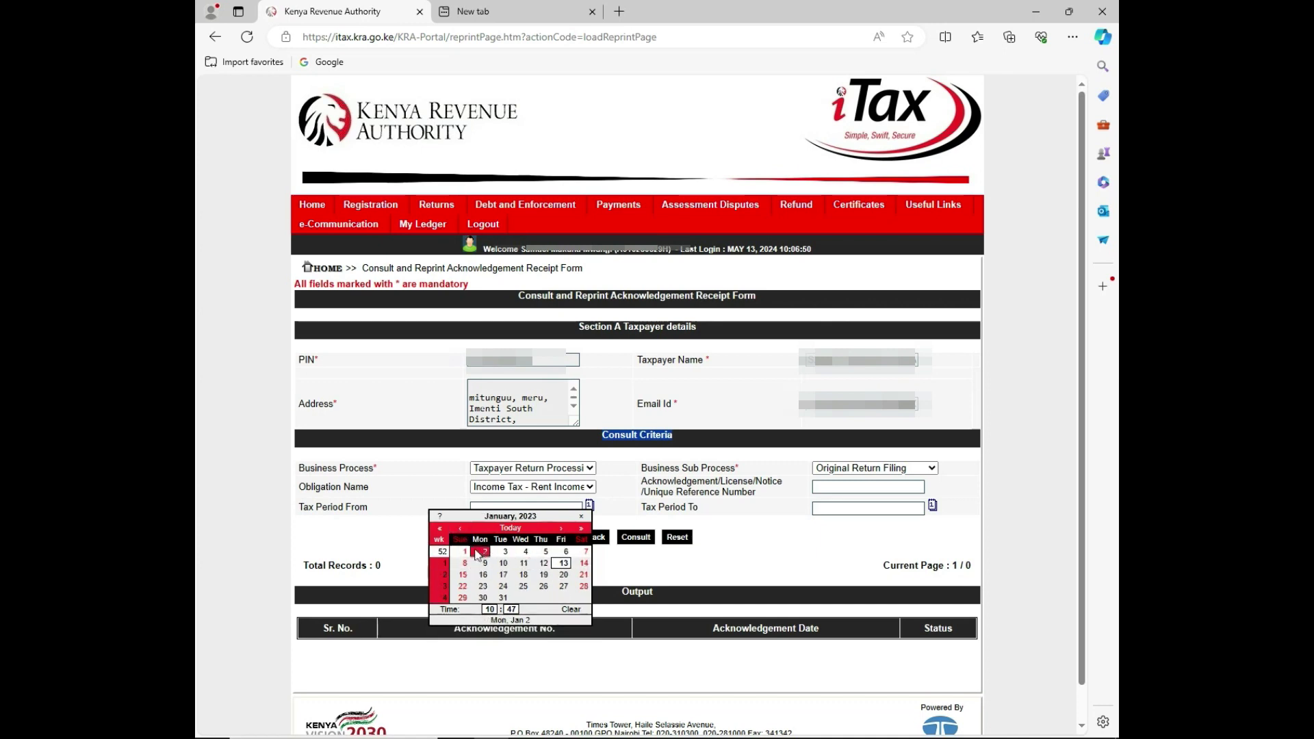
{"action": "left_click", "coordinate": [463, 552]}
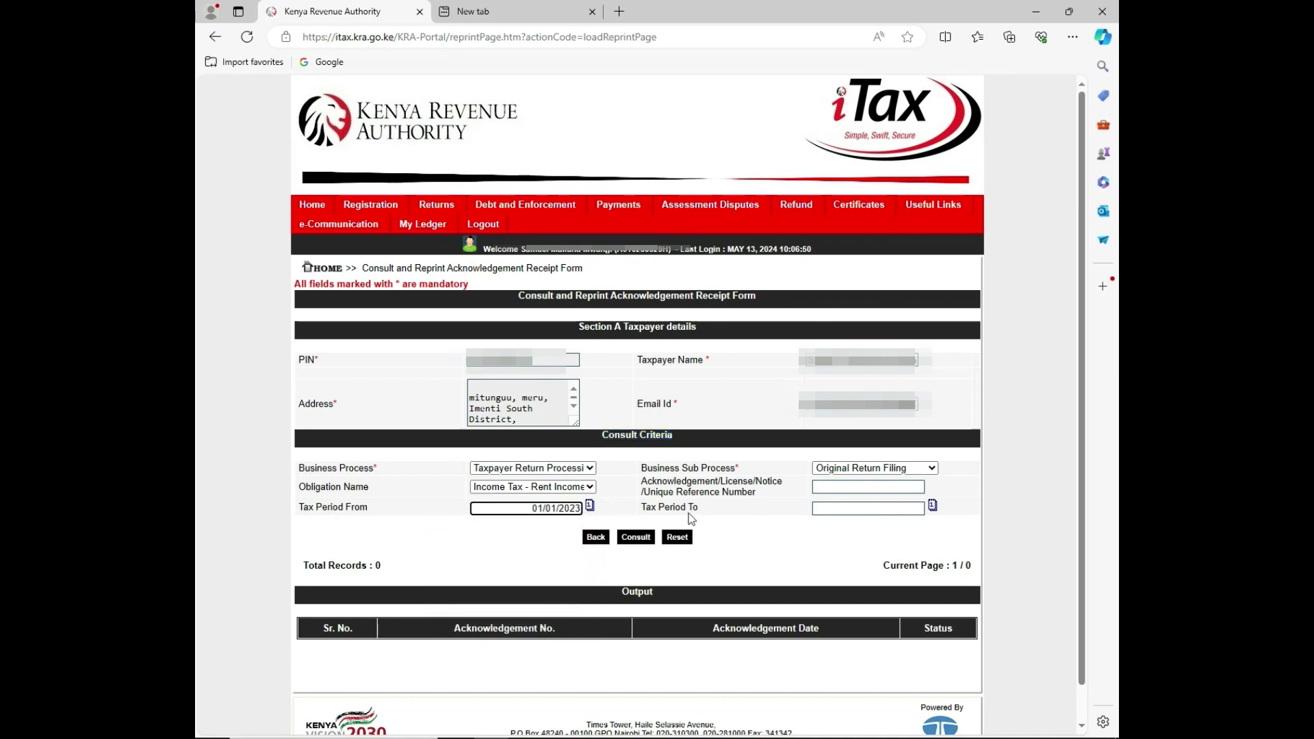
Set Tax Period To to 31/12/2023 using the calendar.
{"action": "left_click", "coordinate": [920, 516]}
{"action": "left_click", "coordinate": [932, 506]}
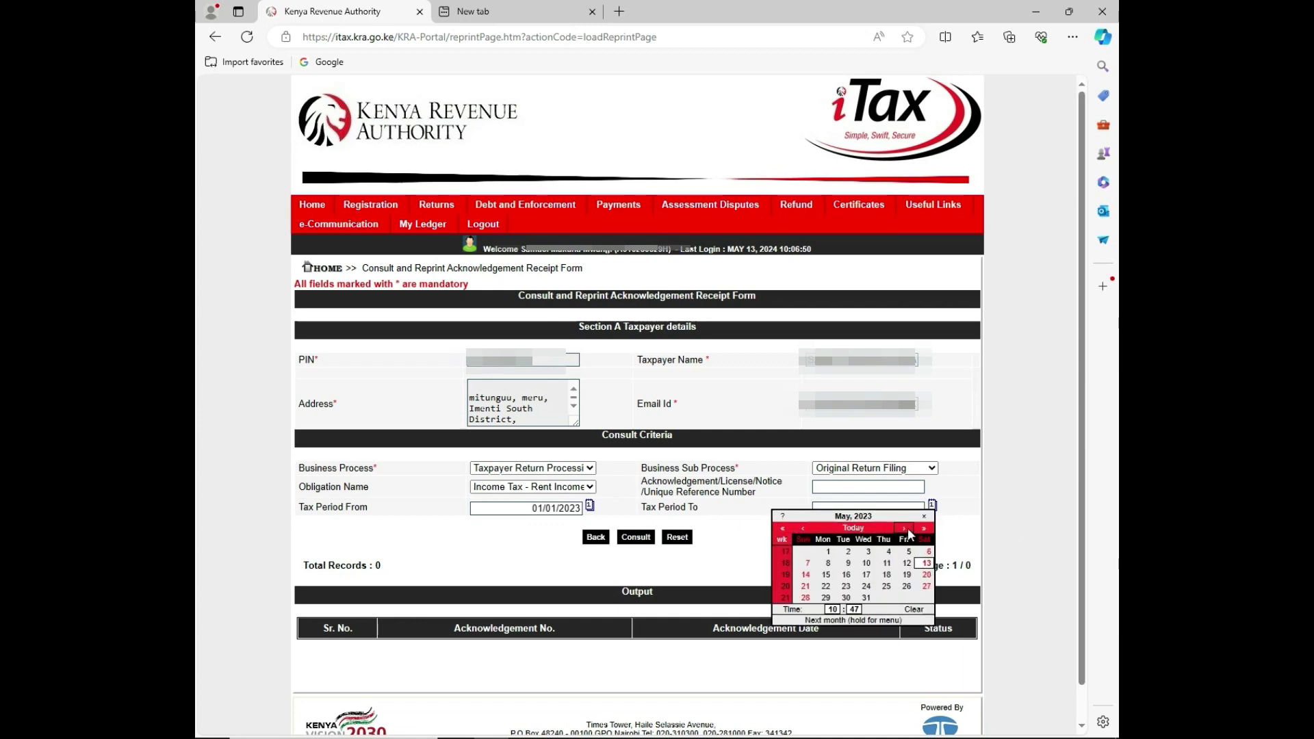
{"action": "left_click", "coordinate": [908, 531]}
{"action": "left_click", "coordinate": [908, 531]}
{"action": "left_click", "coordinate": [908, 531]}
{"action": "left_click", "coordinate": [908, 531]}
{"action": "left_click", "coordinate": [908, 531]}
{"action": "left_click", "coordinate": [908, 531]}
{"action": "left_click", "coordinate": [908, 530]}
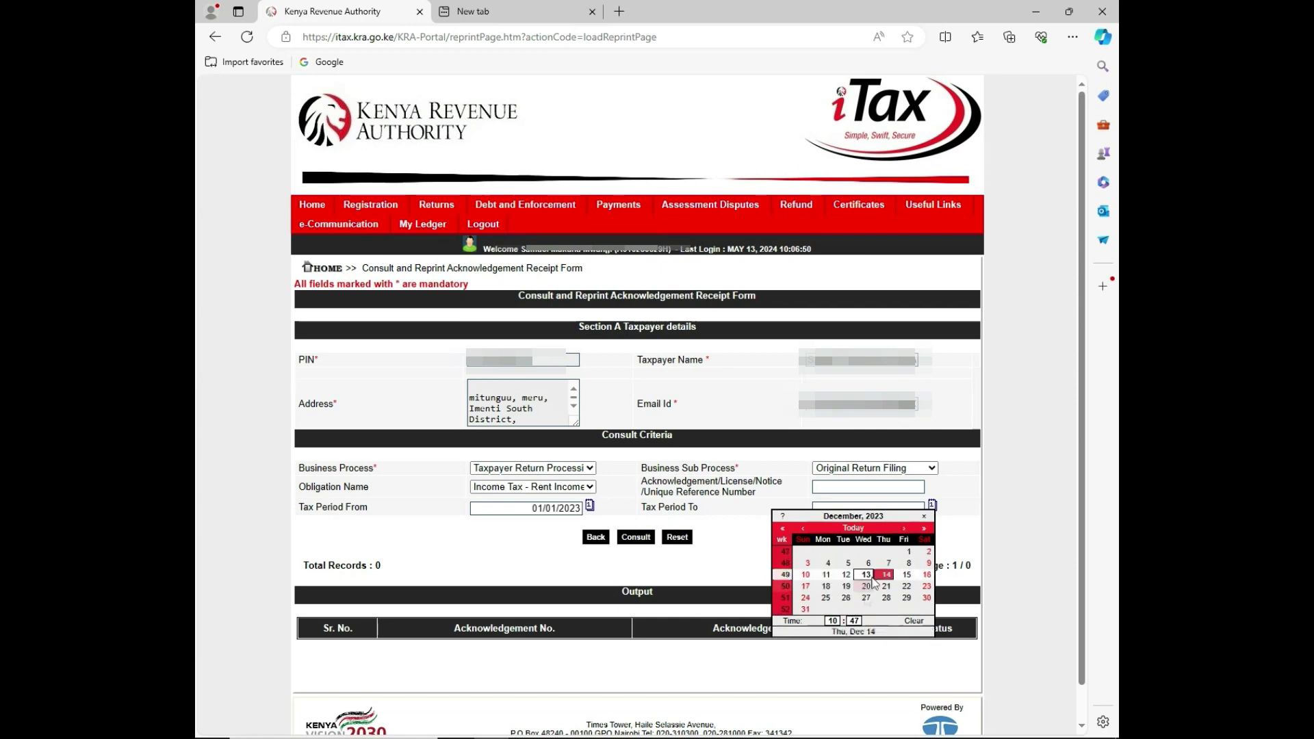
{"action": "left_click", "coordinate": [806, 609]}
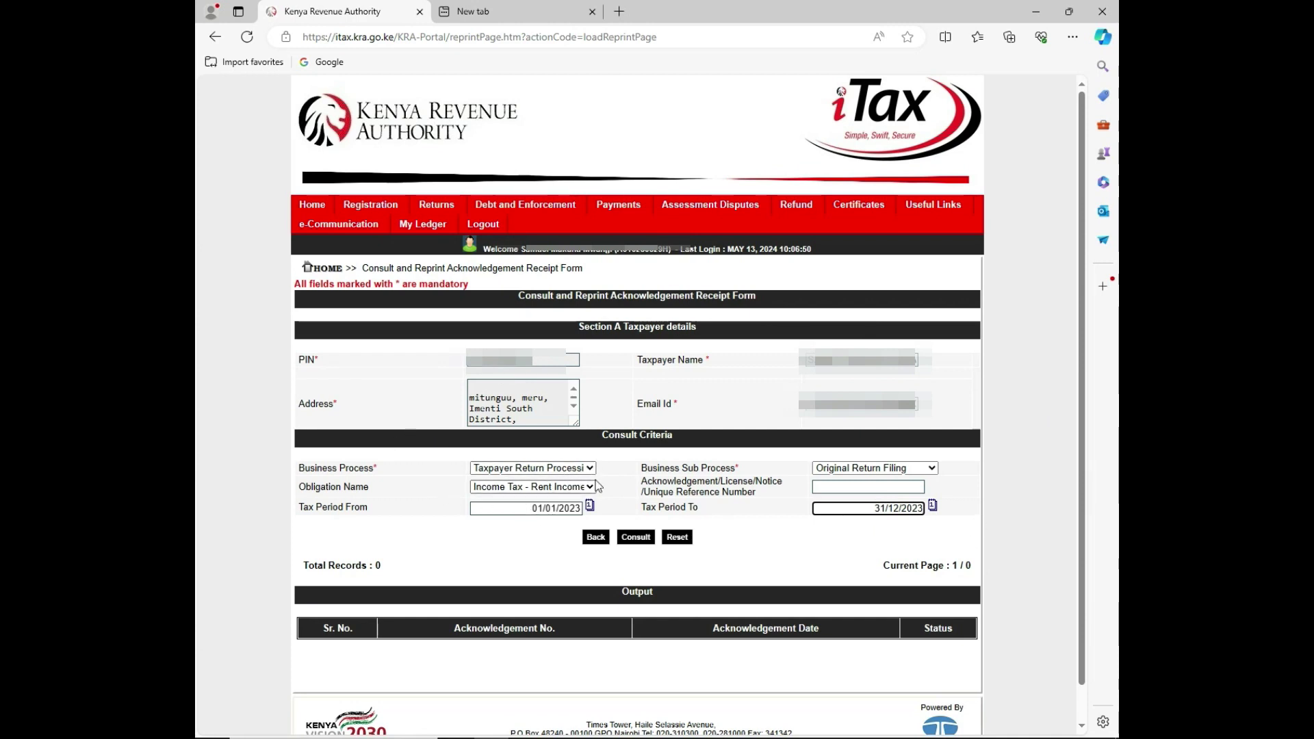
Run the Consult search, confirm it, and select the resulting 'No Data Found.' message.
{"action": "left_click", "coordinate": [636, 538]}
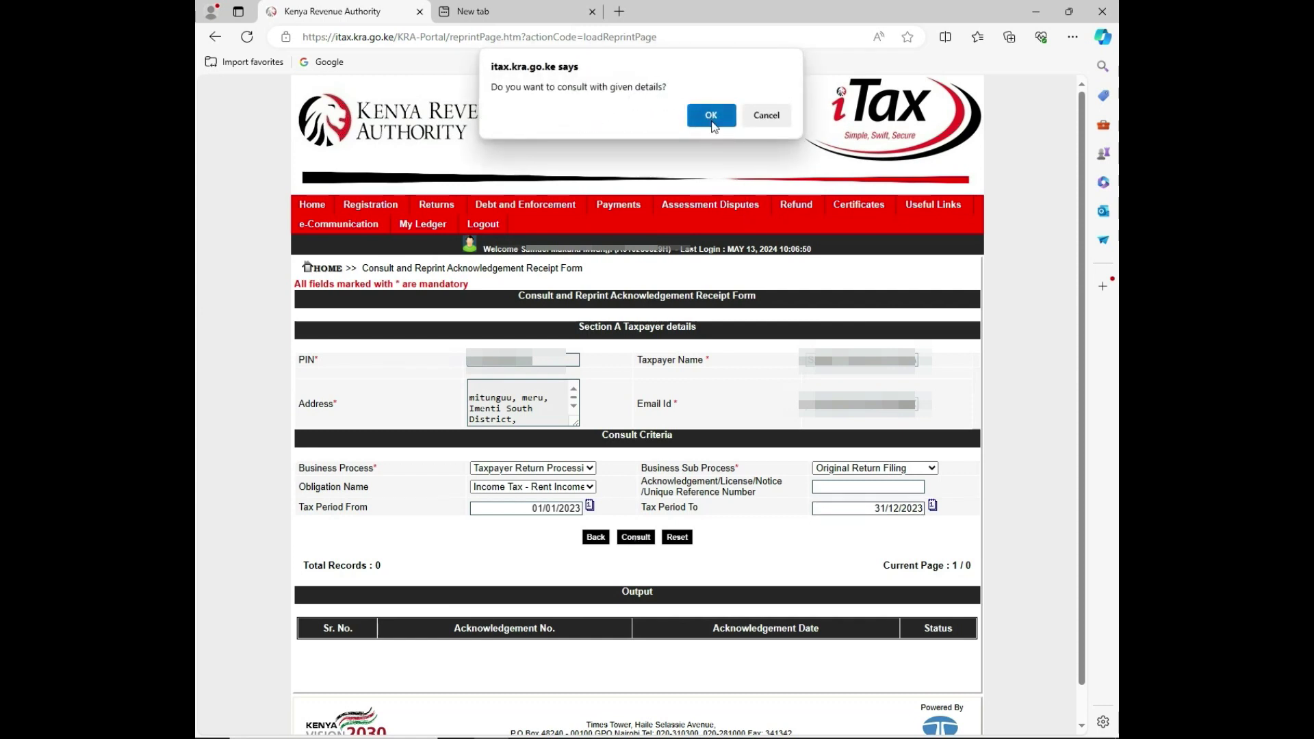
{"action": "left_click", "coordinate": [711, 123]}
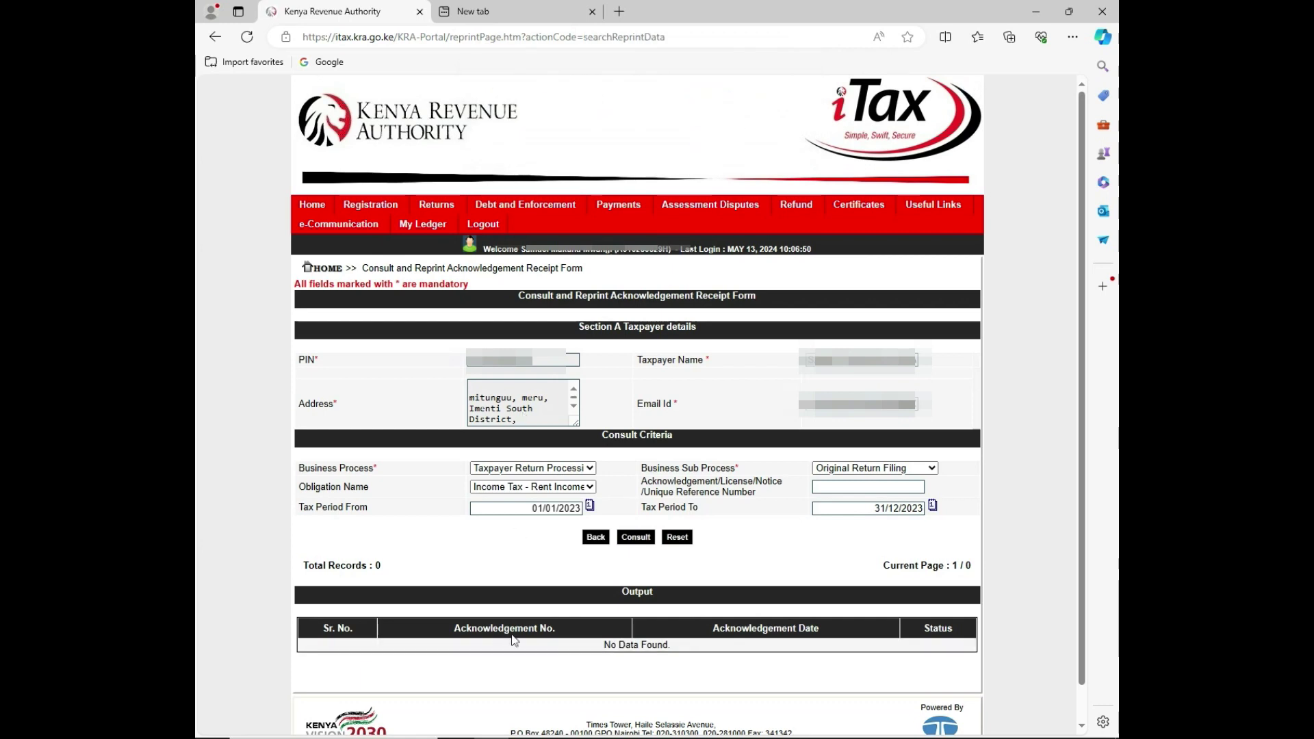
{"action": "triple_click", "coordinate": [655, 644]}
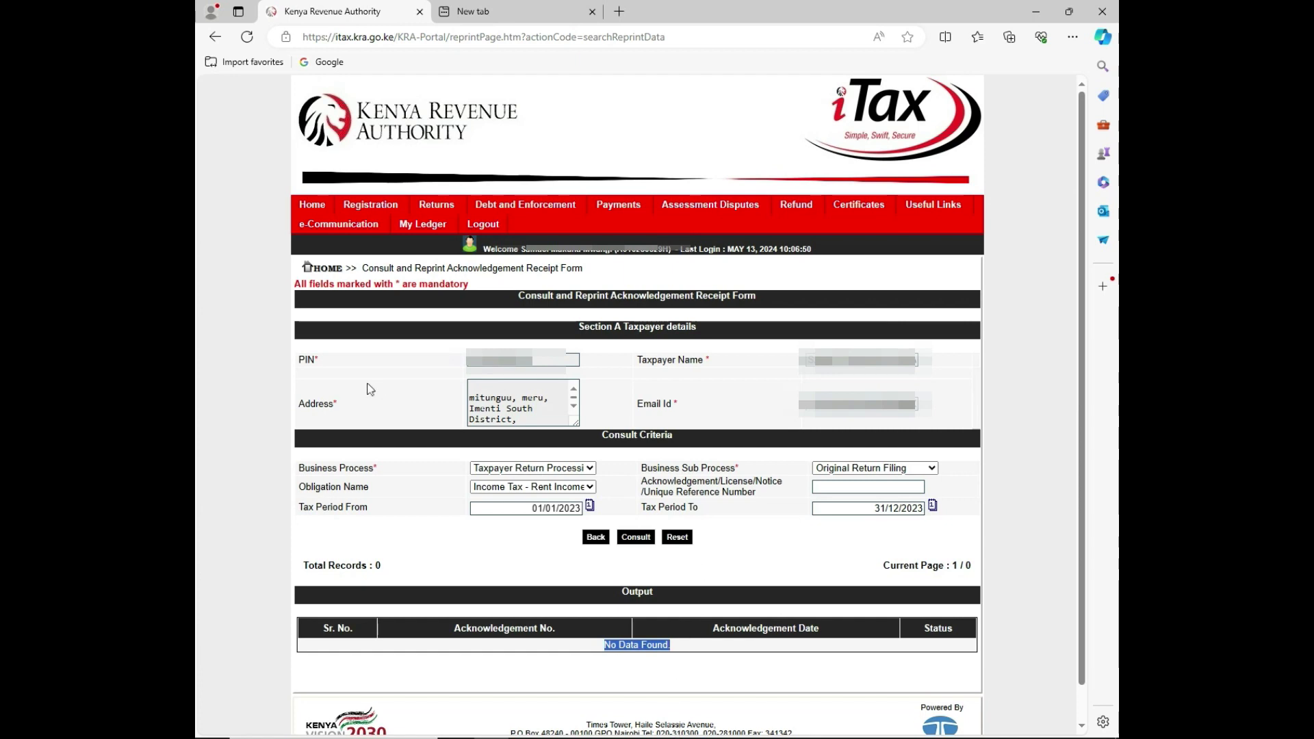
Return to the iTax home page via the Home menu.
{"action": "left_click", "coordinate": [323, 213]}
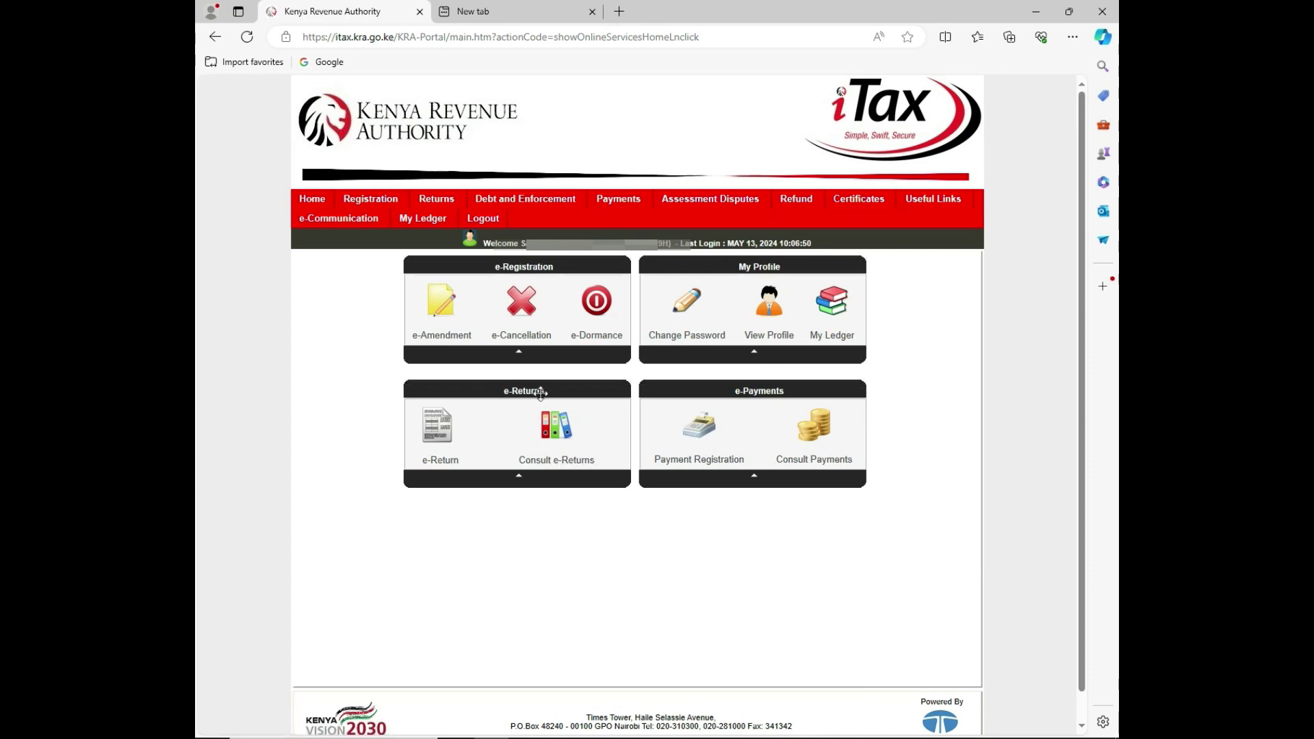
In Consult e-Returns, choose obligation Income Tax - Rent Income and return type Original.
{"action": "left_click", "coordinate": [571, 464]}
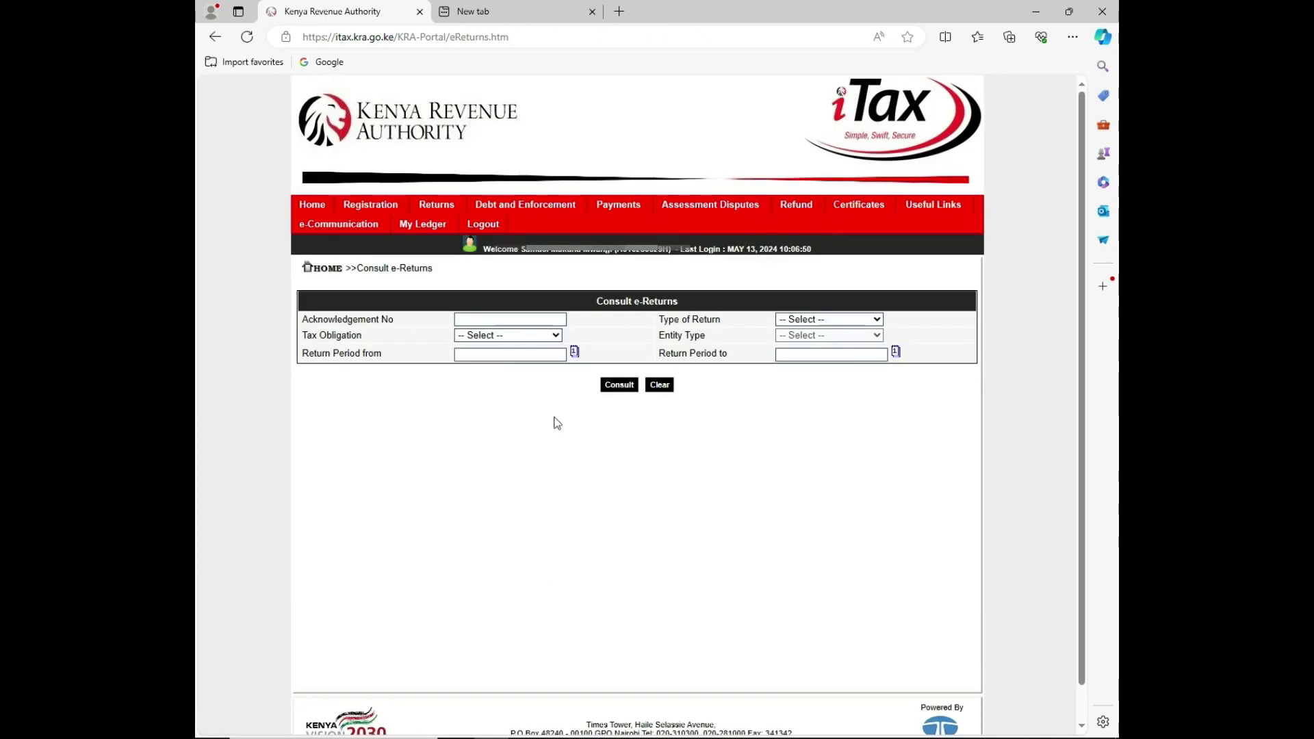
{"action": "left_click", "coordinate": [534, 335]}
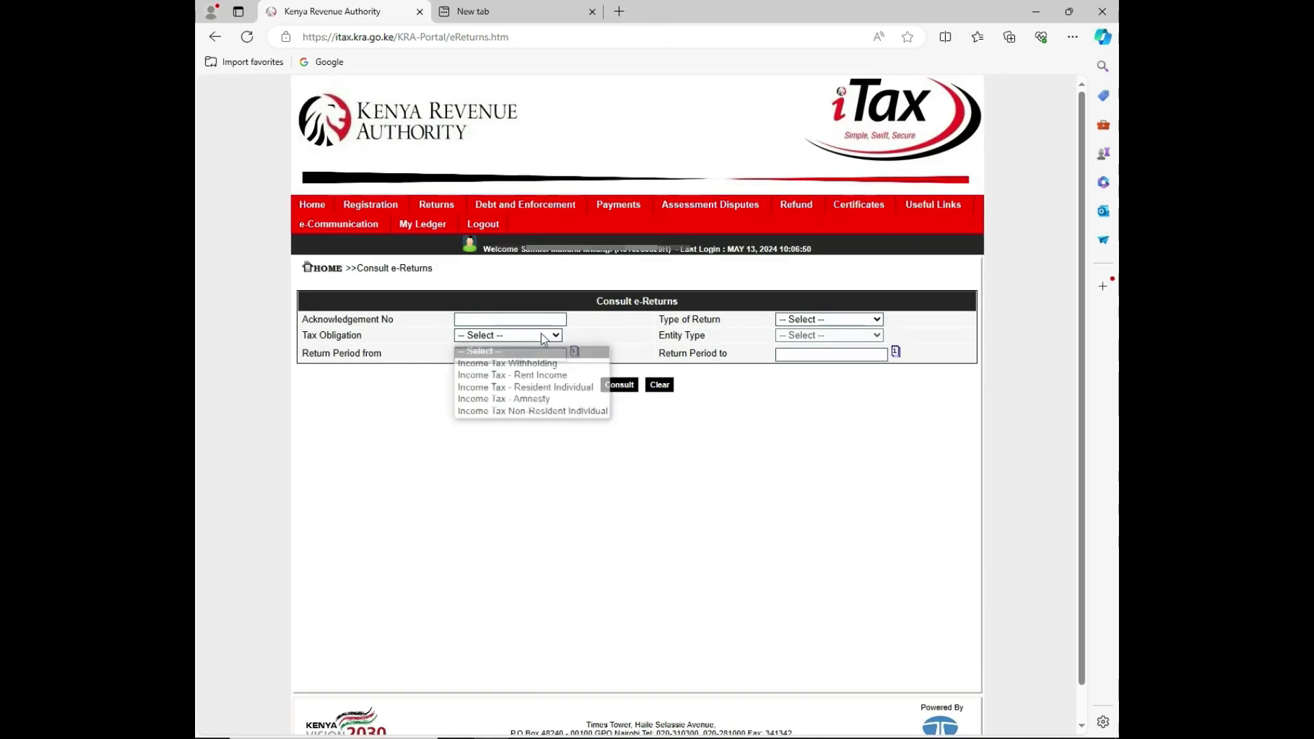
{"action": "left_click", "coordinate": [548, 375]}
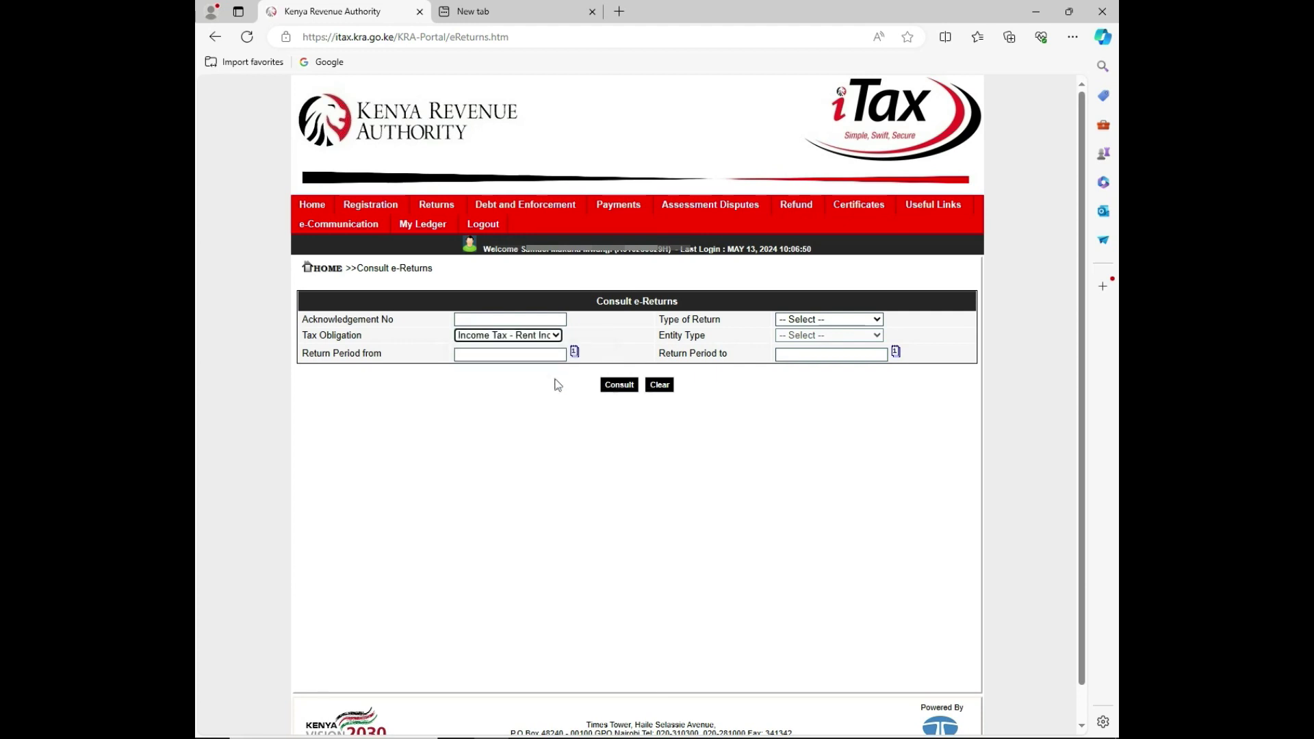
{"action": "left_click", "coordinate": [878, 319]}
{"action": "left_click", "coordinate": [817, 349]}
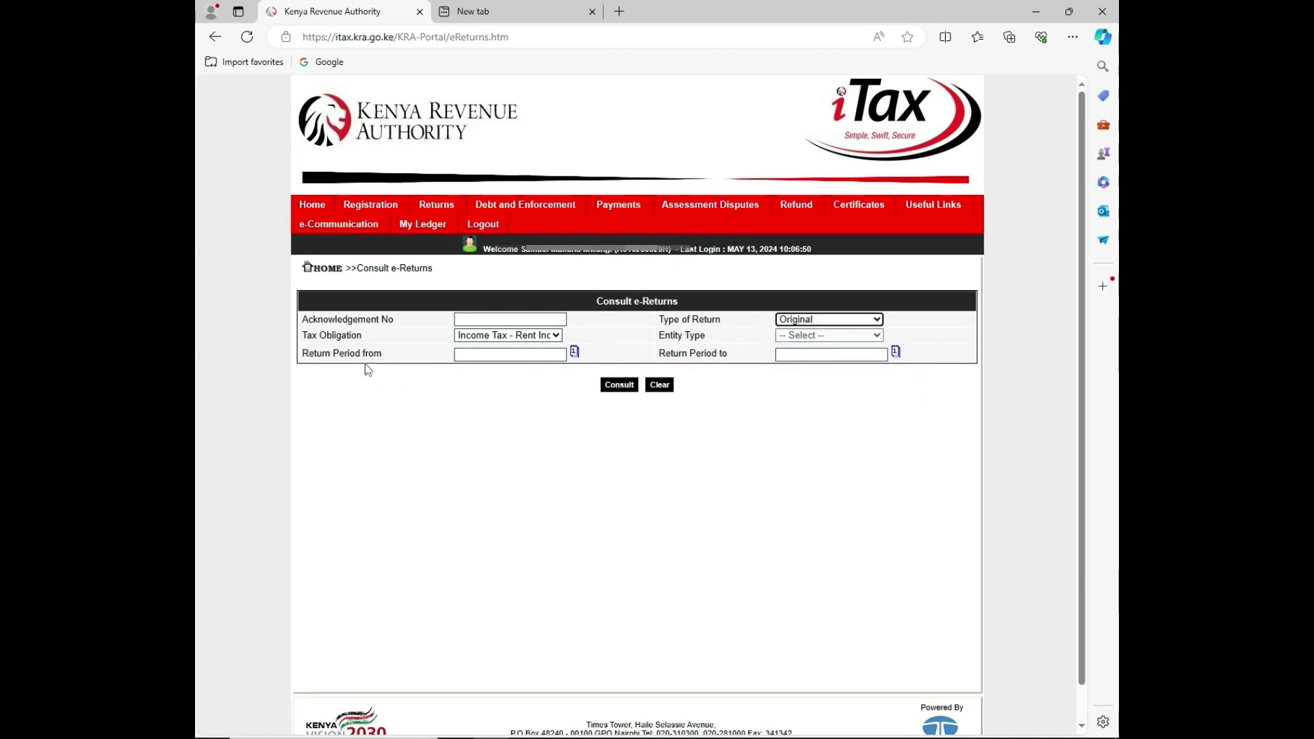
Set the return period start date to 01/08/2023.
{"action": "left_click", "coordinate": [574, 353]}
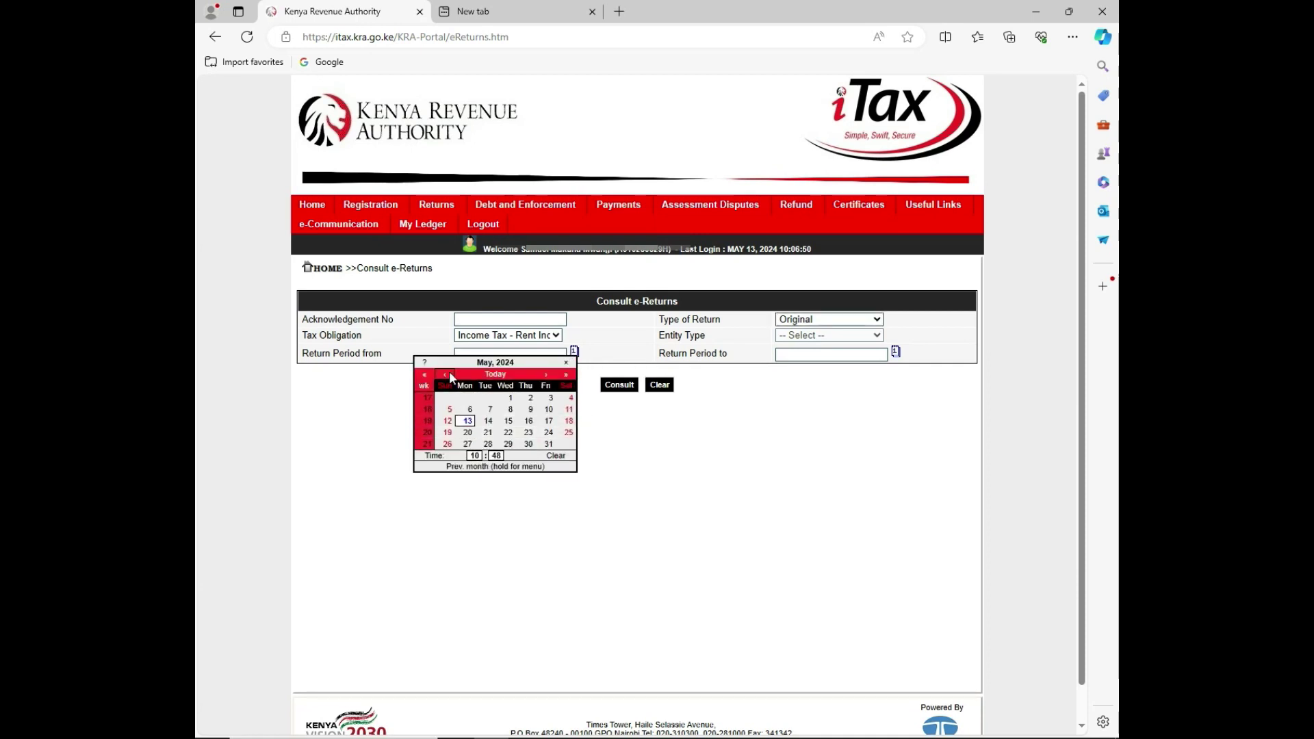
{"action": "left_click", "coordinate": [446, 375]}
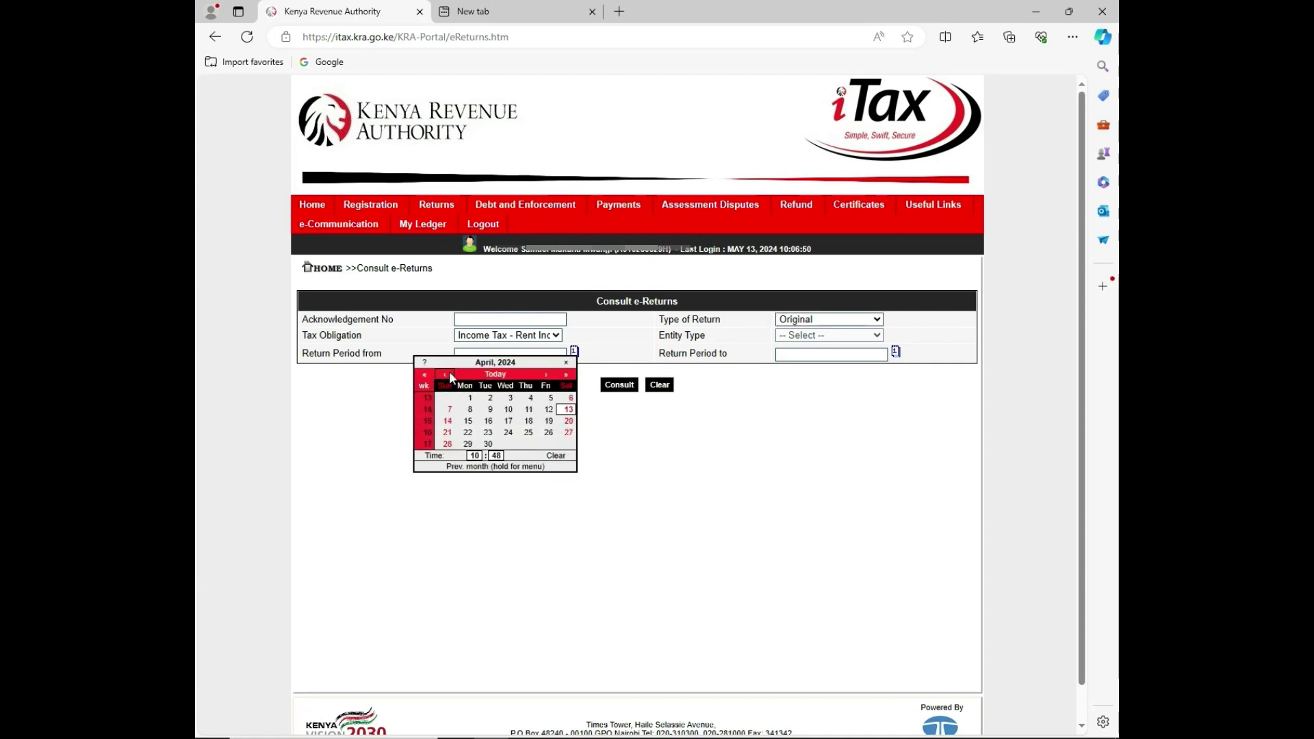
{"action": "left_click", "coordinate": [551, 378]}
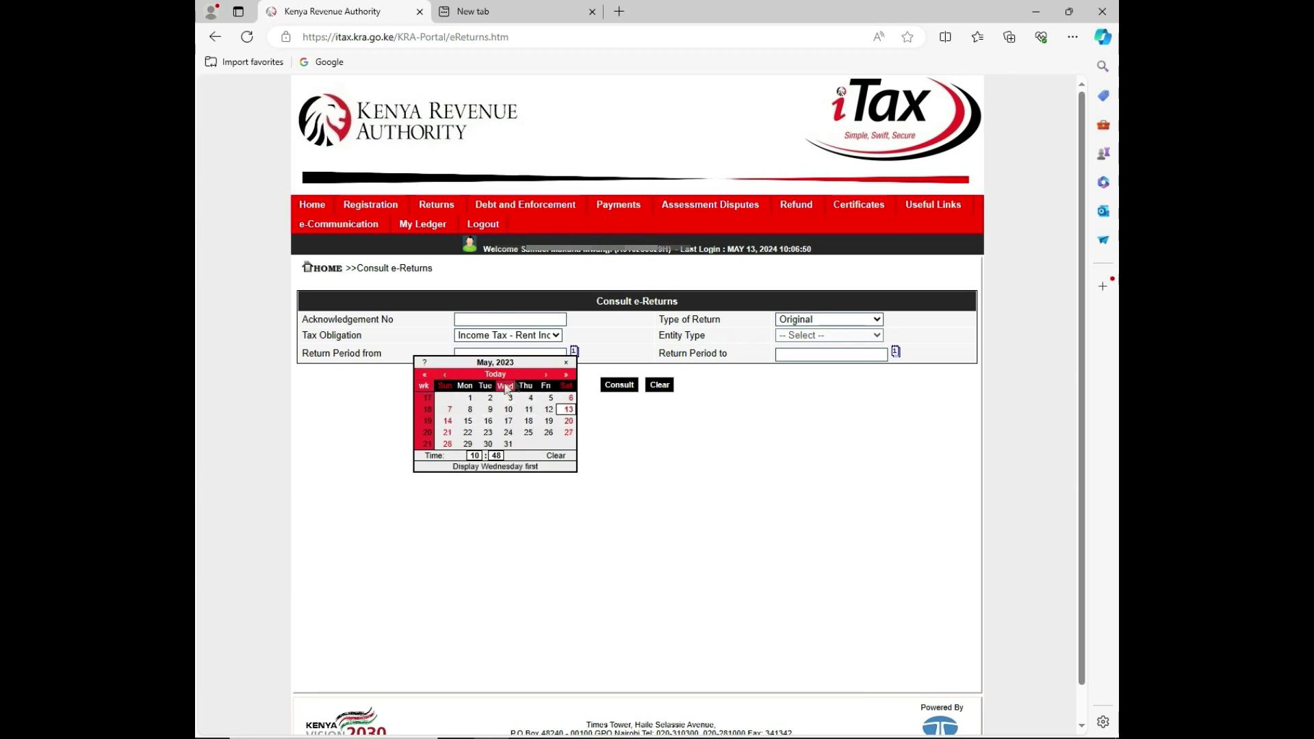
{"action": "left_click", "coordinate": [546, 375]}
{"action": "left_click", "coordinate": [546, 375]}
{"action": "left_click", "coordinate": [546, 375]}
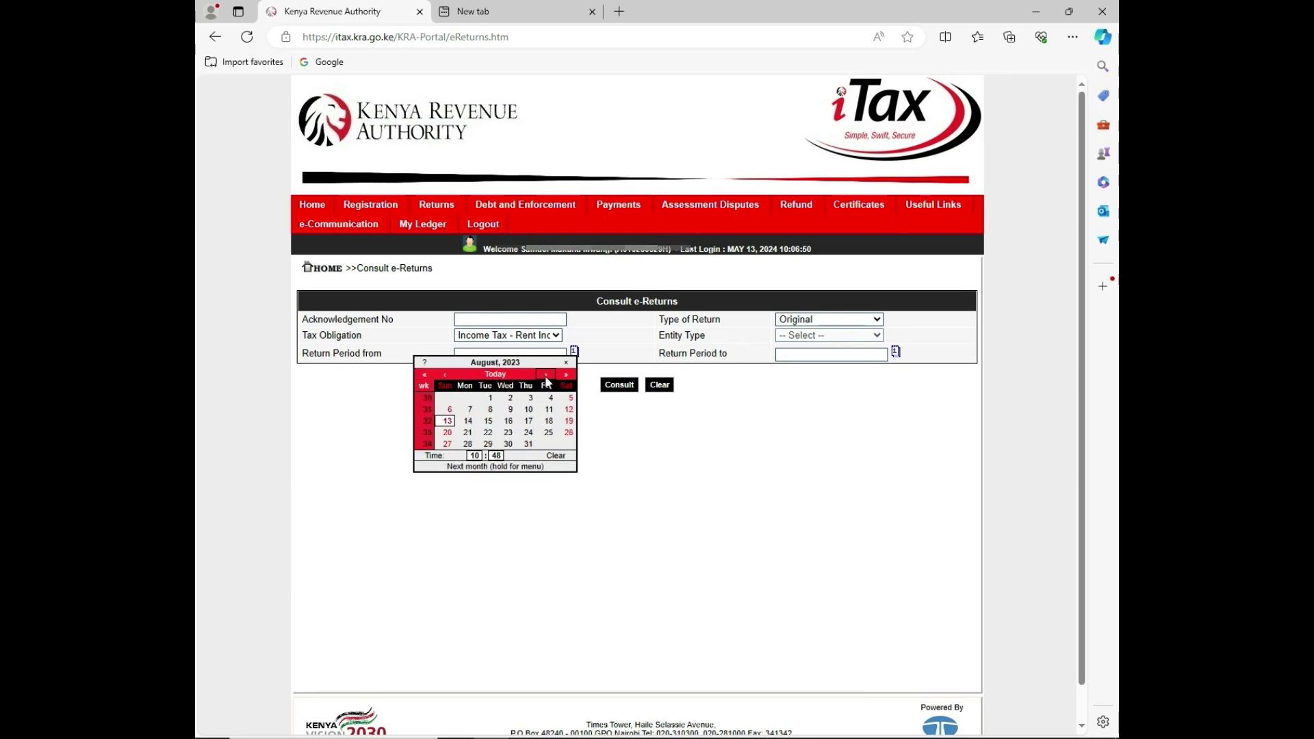
{"action": "left_click", "coordinate": [489, 399]}
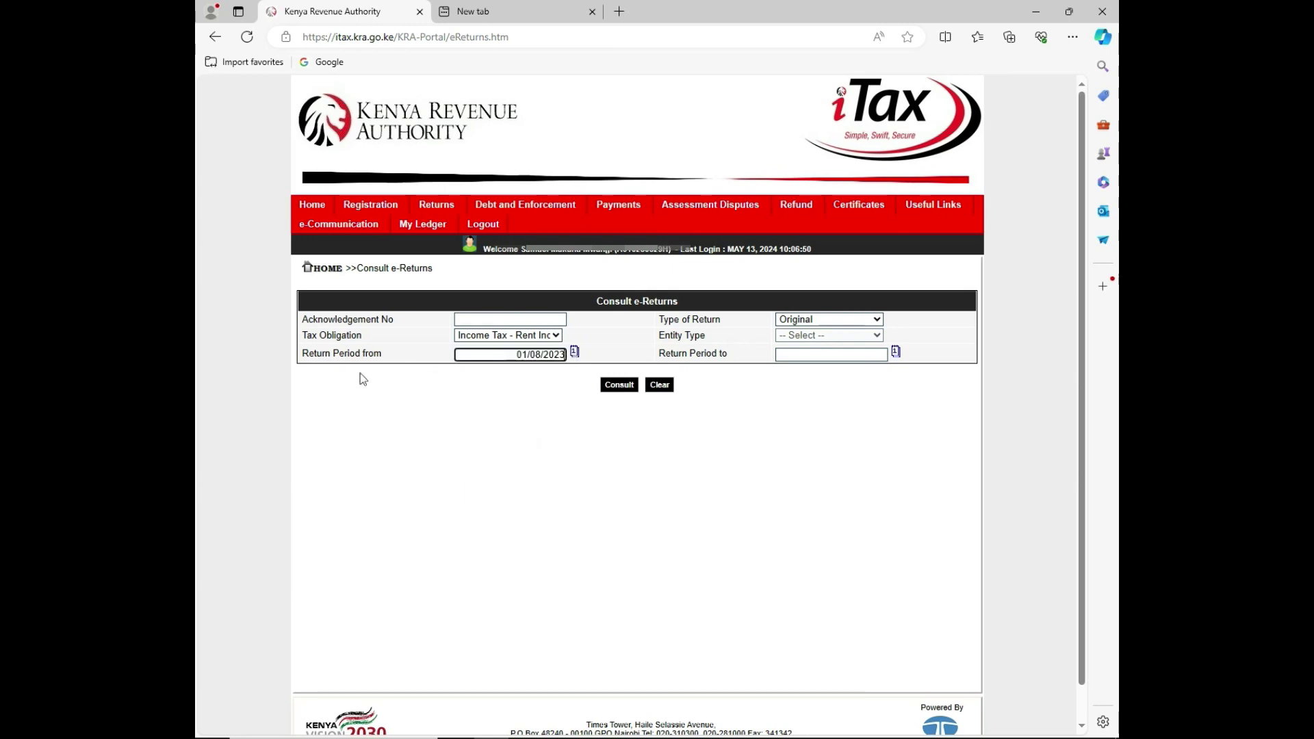
Set the return period end date to 30/04/2024 and run Consult.
{"action": "left_click", "coordinate": [895, 352]}
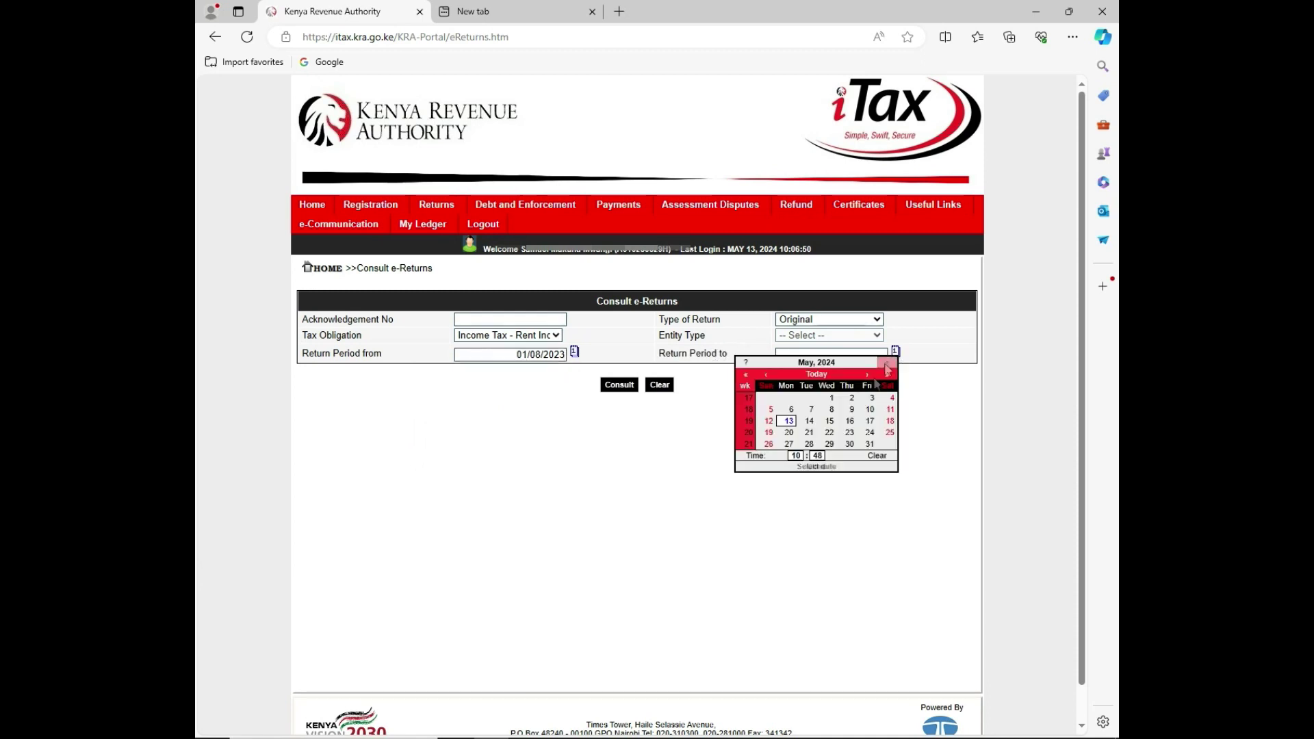
{"action": "left_click", "coordinate": [746, 375]}
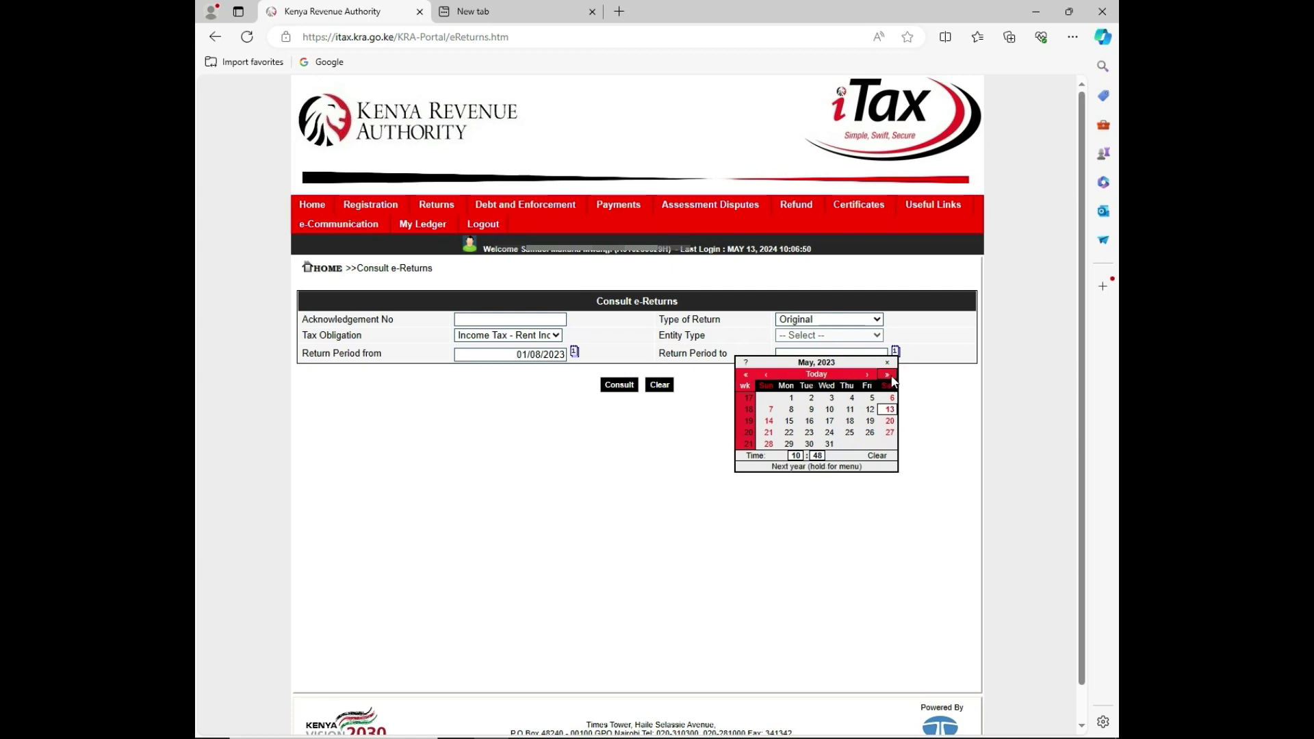
{"action": "left_click", "coordinate": [887, 374]}
{"action": "left_click", "coordinate": [766, 375]}
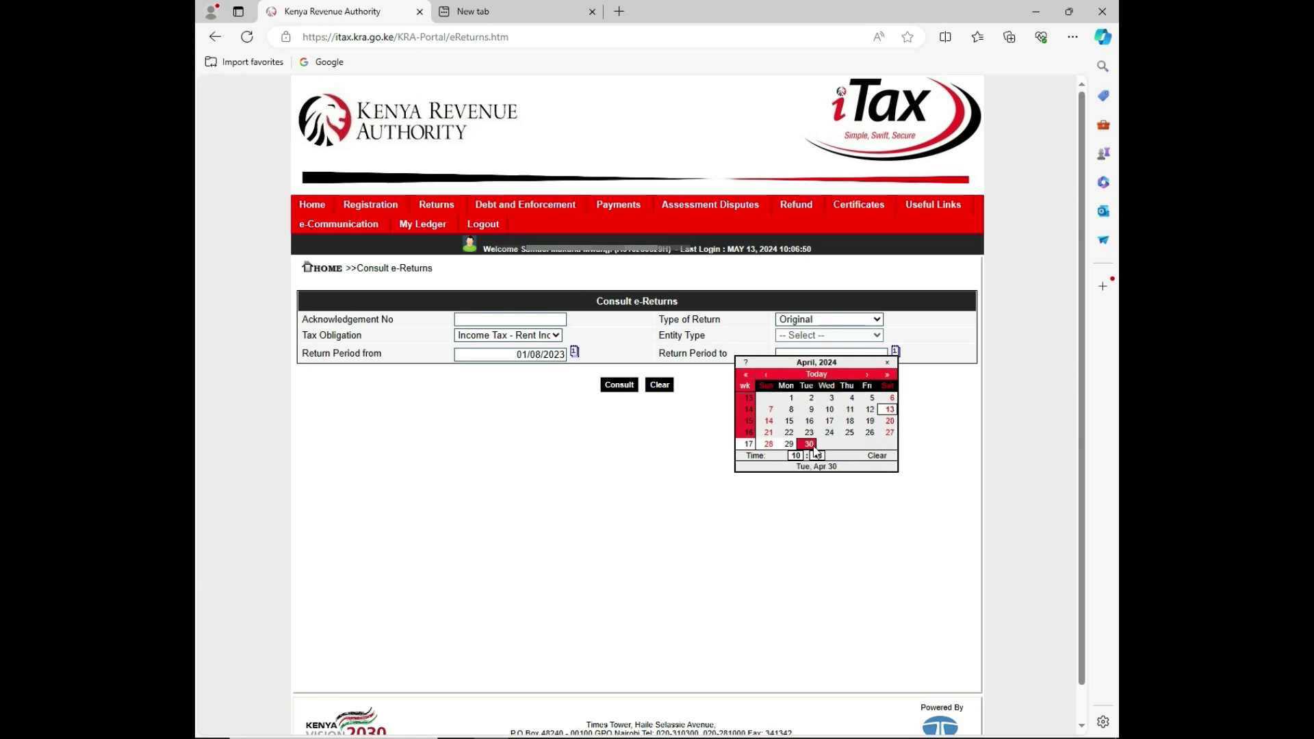
{"action": "left_click", "coordinate": [811, 445]}
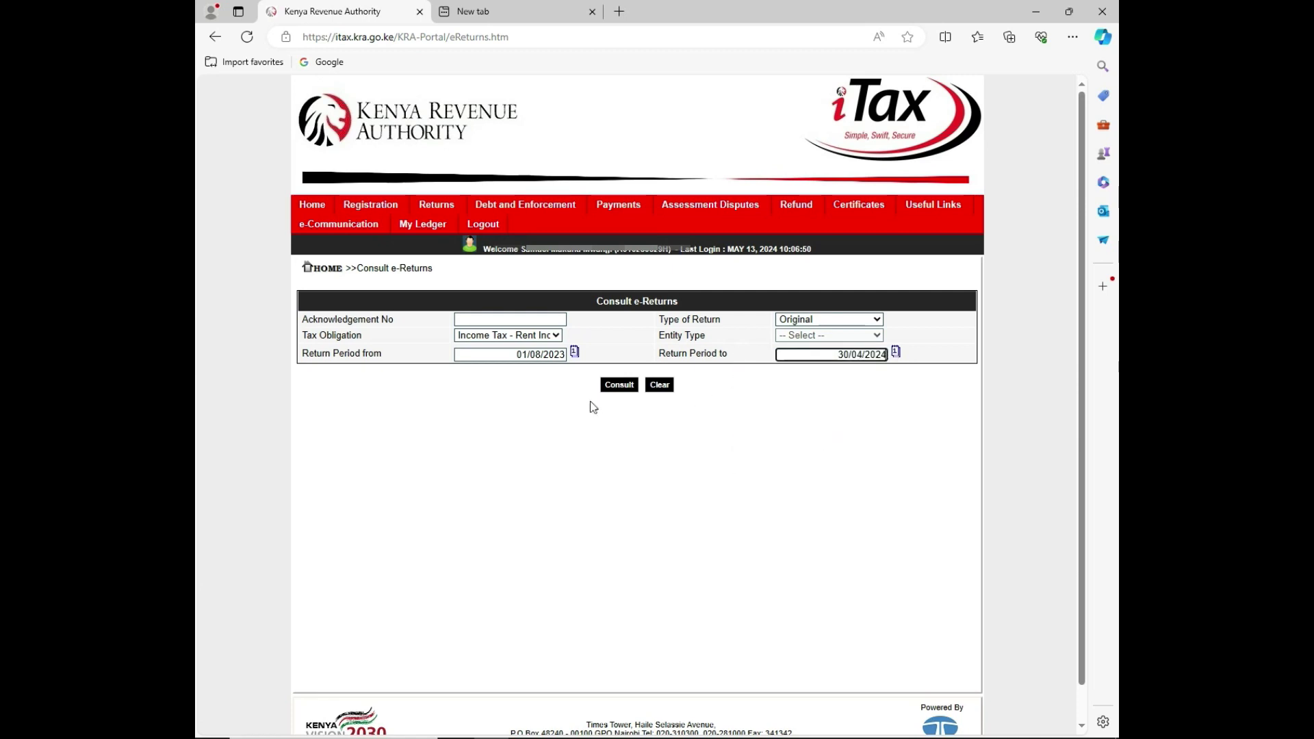
{"action": "left_click", "coordinate": [622, 388]}
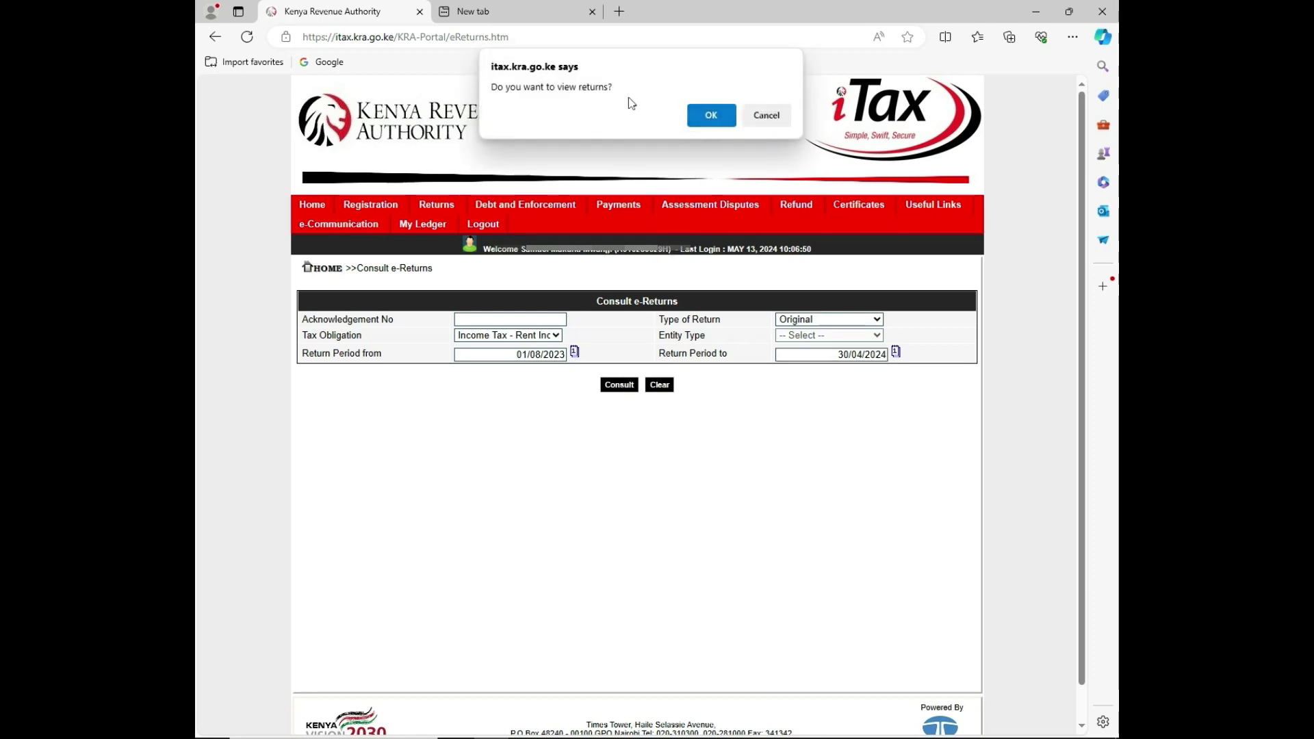
Confirm viewing returns to list the eight rent income returns, then open the latest one's details.
{"action": "left_click", "coordinate": [712, 116]}
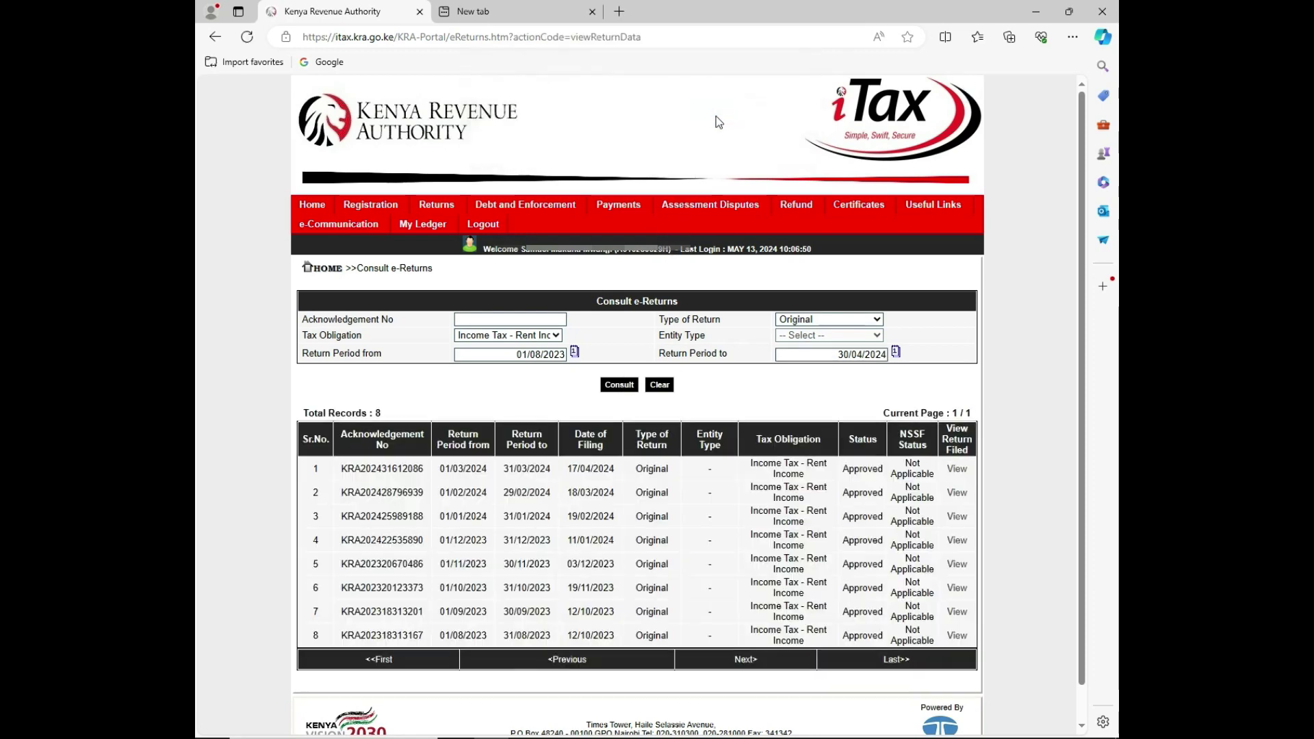
{"action": "left_click", "coordinate": [956, 472]}
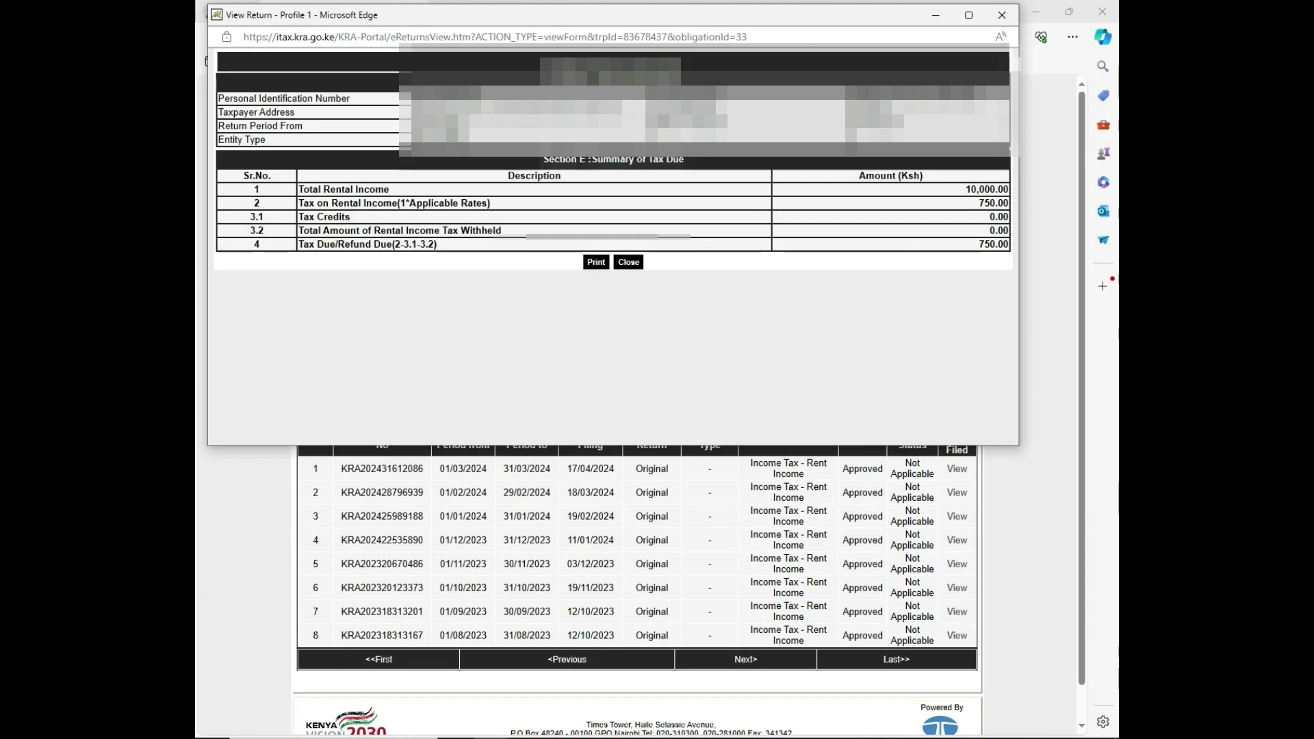
{"action": "left_click", "coordinate": [1001, 15]}
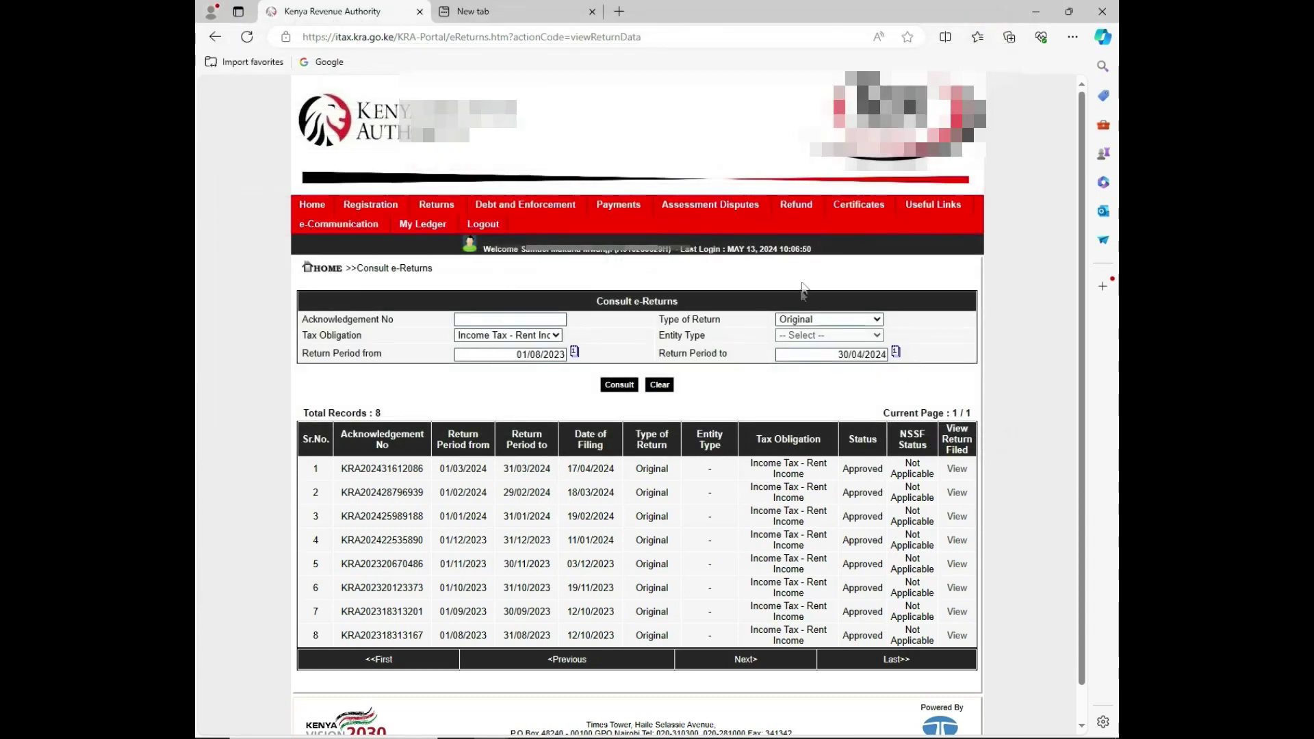
{"action": "mouse_move", "coordinate": [944, 205]}
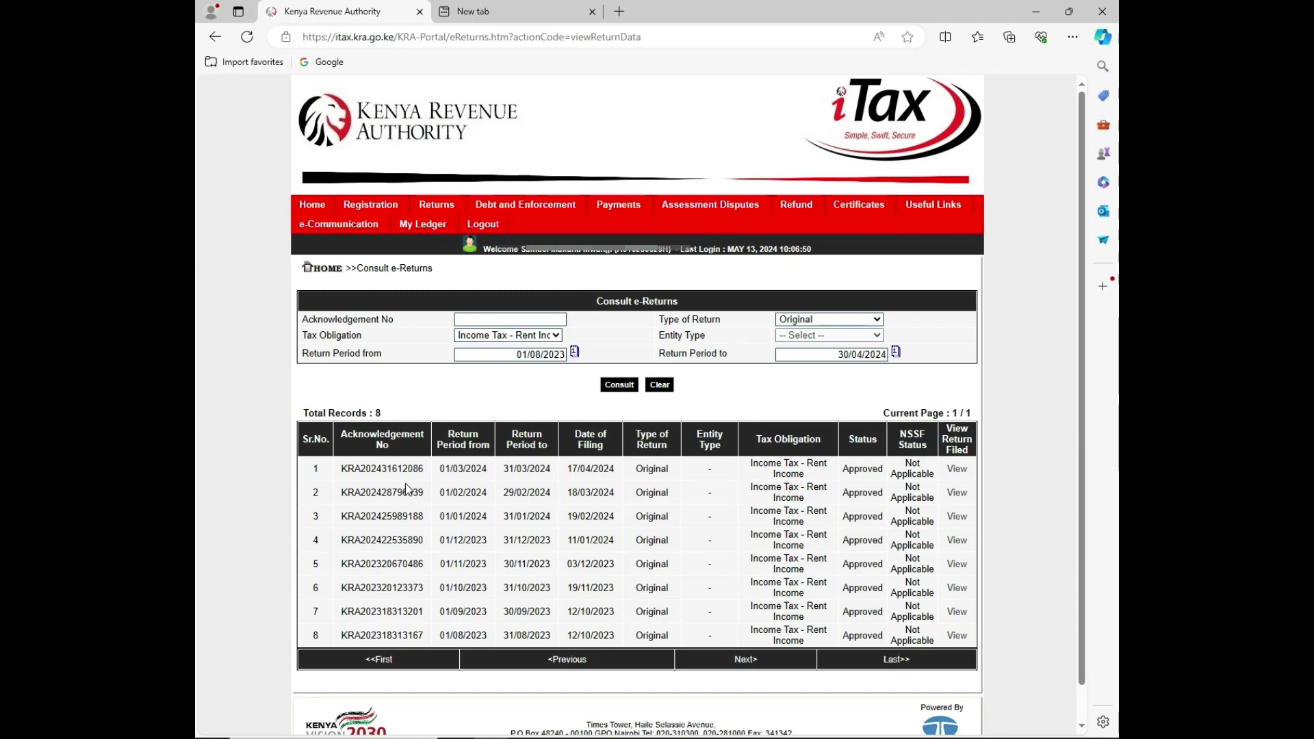
Copy the first return's acknowledgement number and reopen the acknowledgement receipt reprint form.
{"action": "left_click_drag", "start_coordinate": [425, 471], "coordinate": [342, 471]}
{"action": "key", "text": "ctrl+c"}
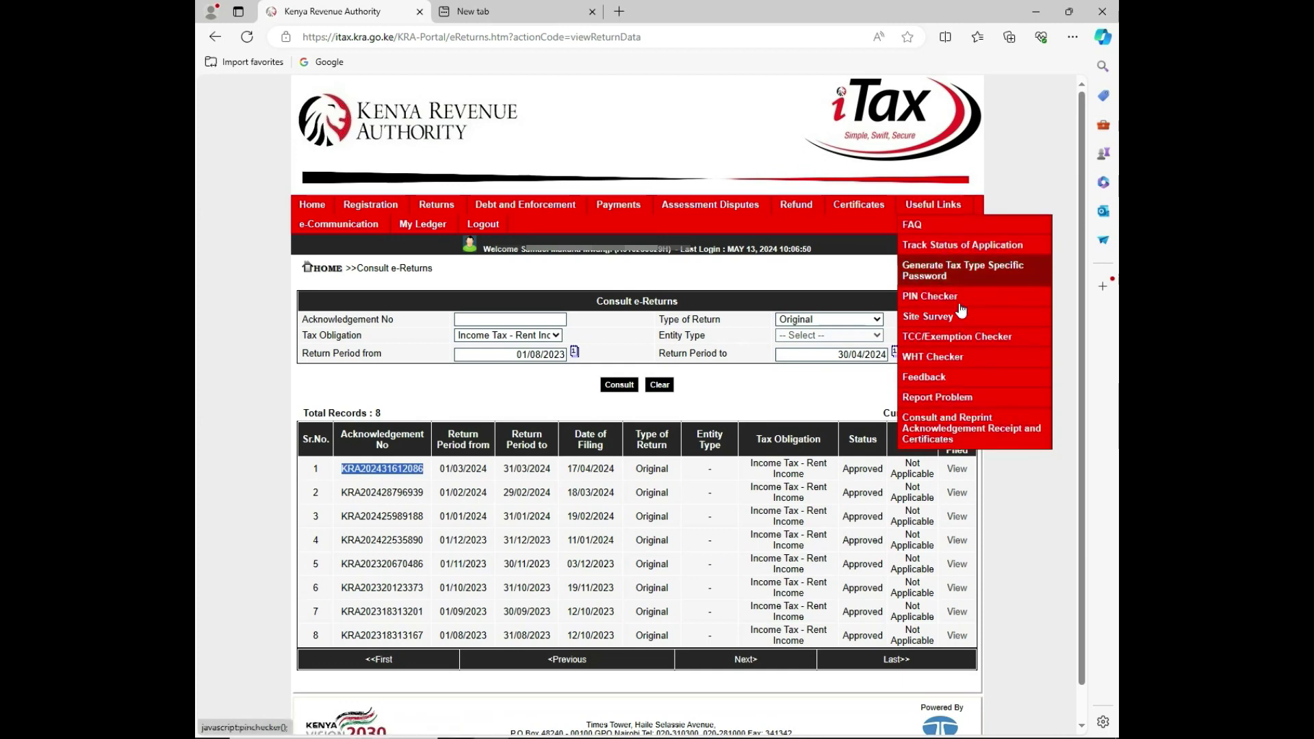
{"action": "left_click", "coordinate": [952, 440]}
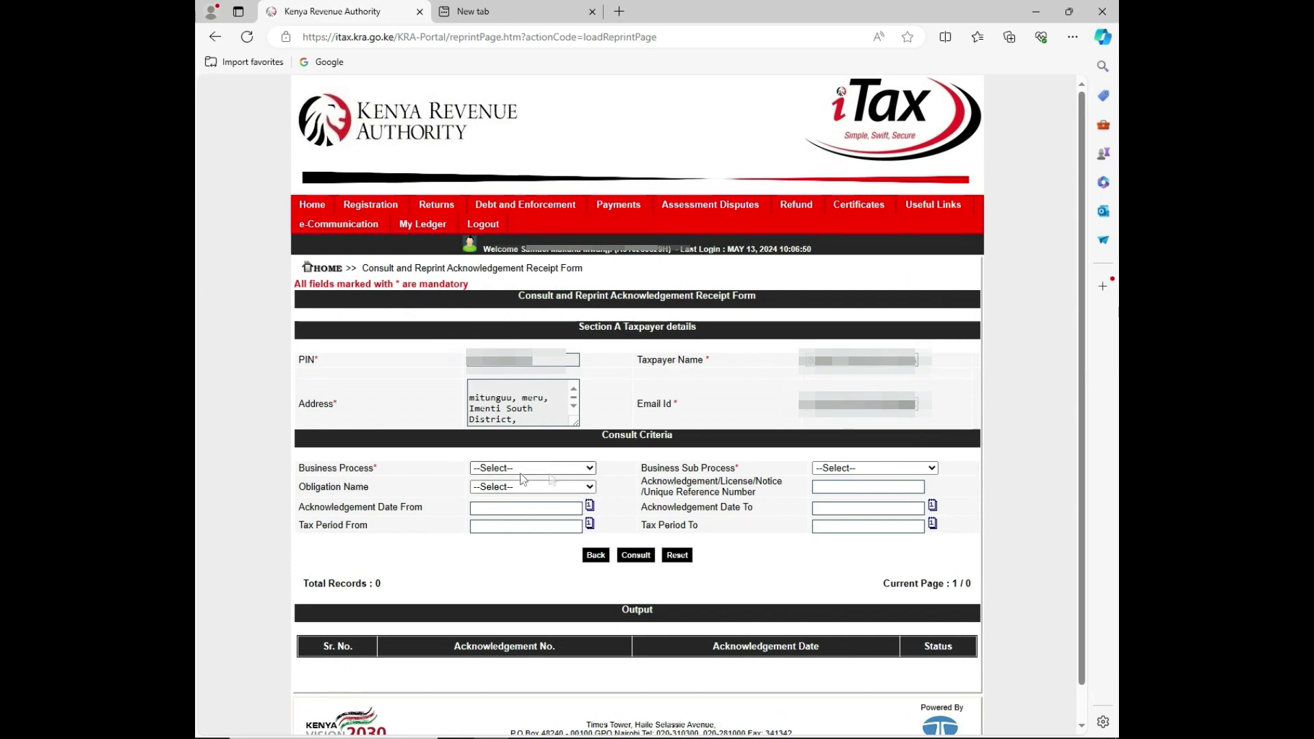
{"action": "left_click", "coordinate": [585, 469]}
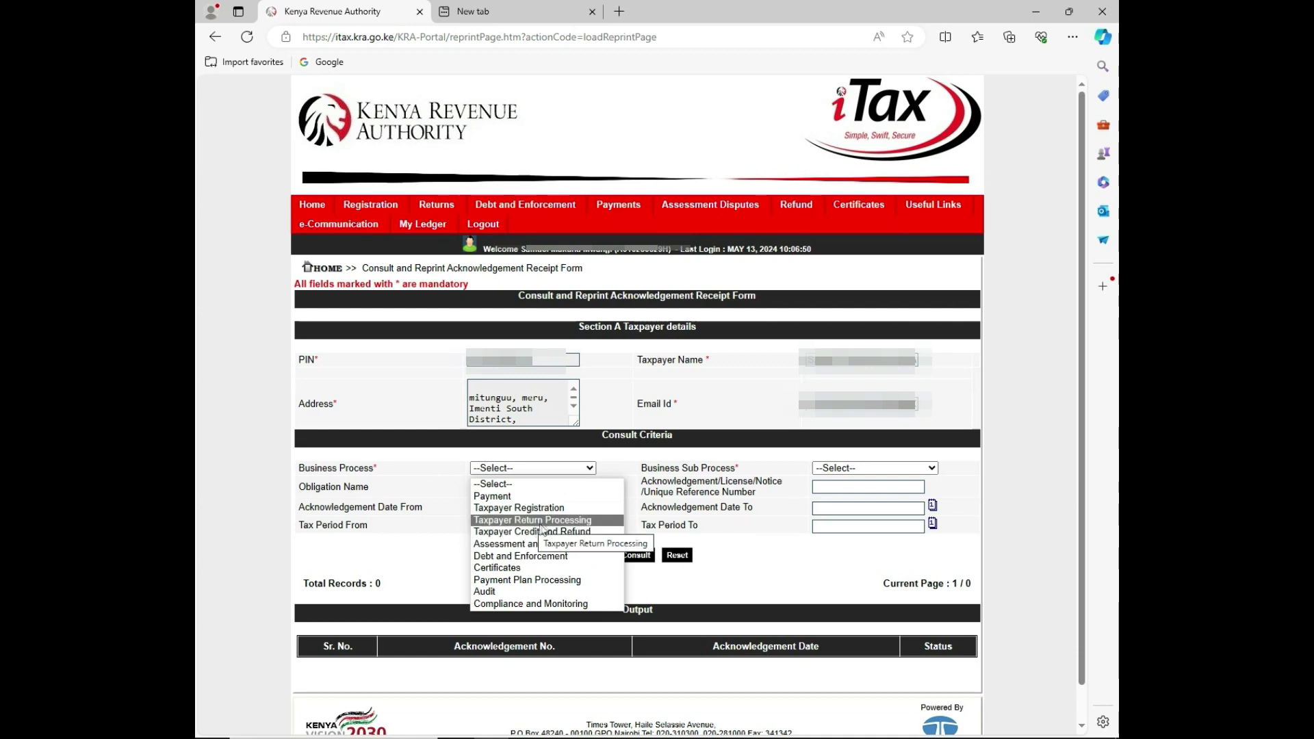
Select Taxpayer Return Processing, Original Return Filing and Income Tax - Rent Income, then paste the copied acknowledgement number.
{"action": "left_click", "coordinate": [557, 520]}
{"action": "left_click", "coordinate": [842, 471]}
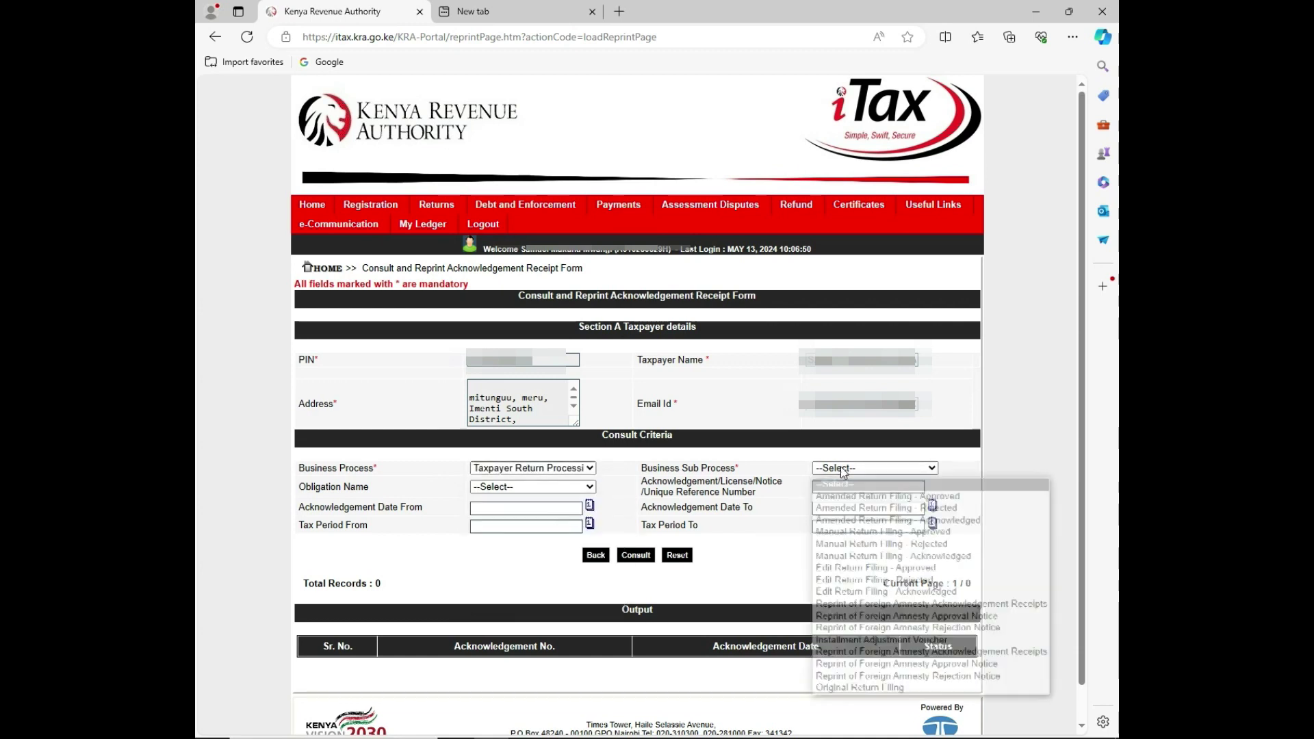
{"action": "left_click", "coordinate": [890, 687]}
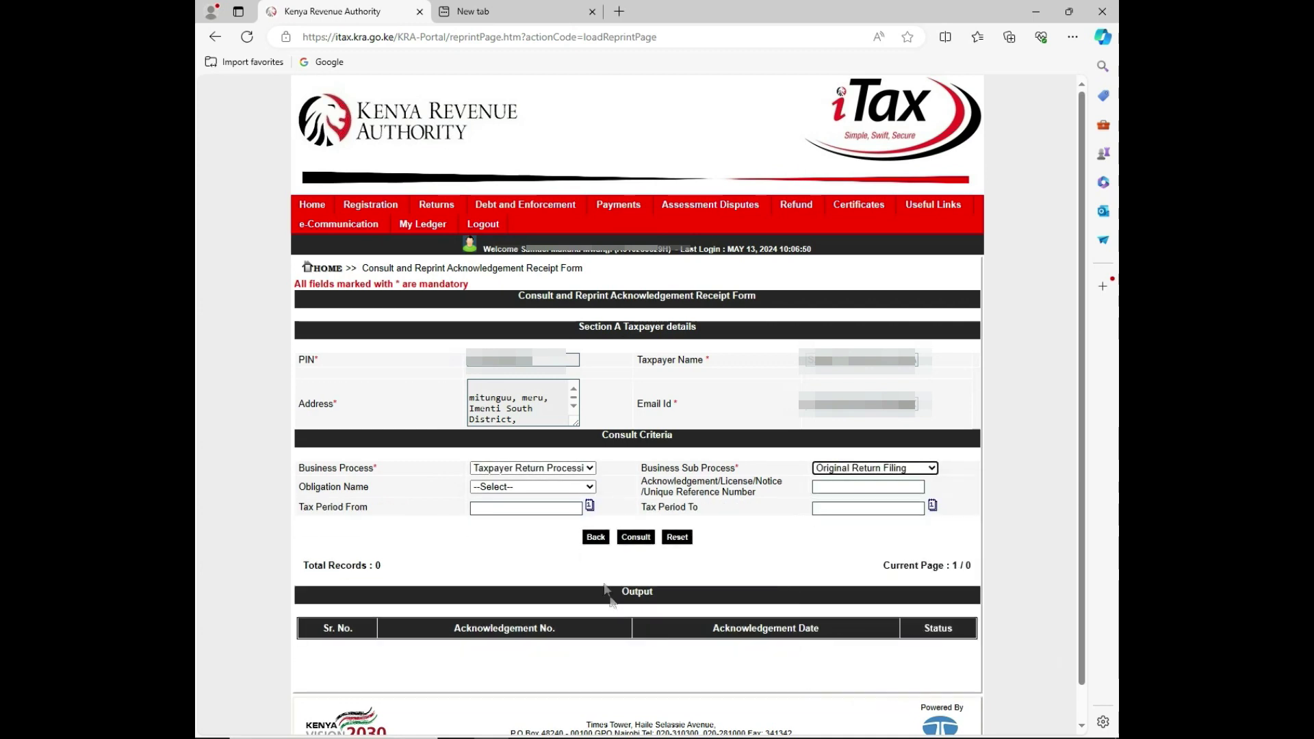
{"action": "left_click", "coordinate": [527, 487]}
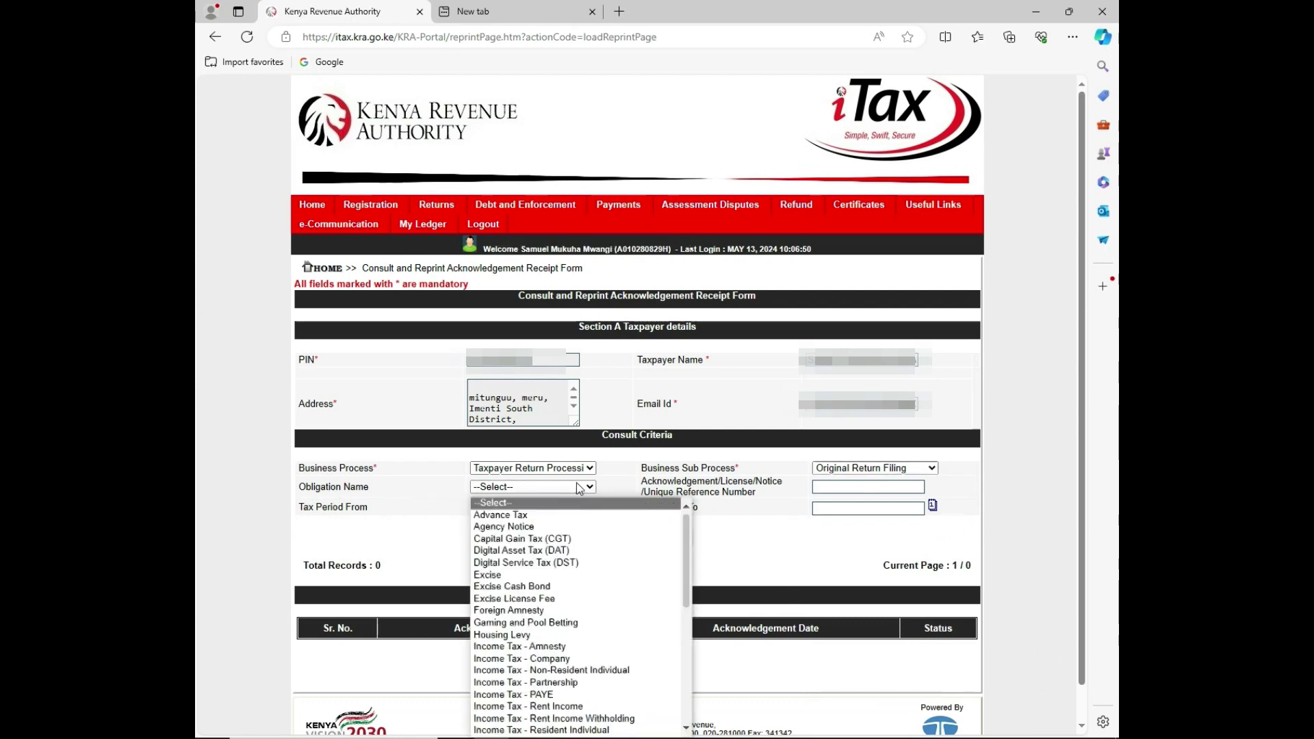
{"action": "scroll", "coordinate": [547, 705], "scroll_direction": "down", "scroll_amount": 1}
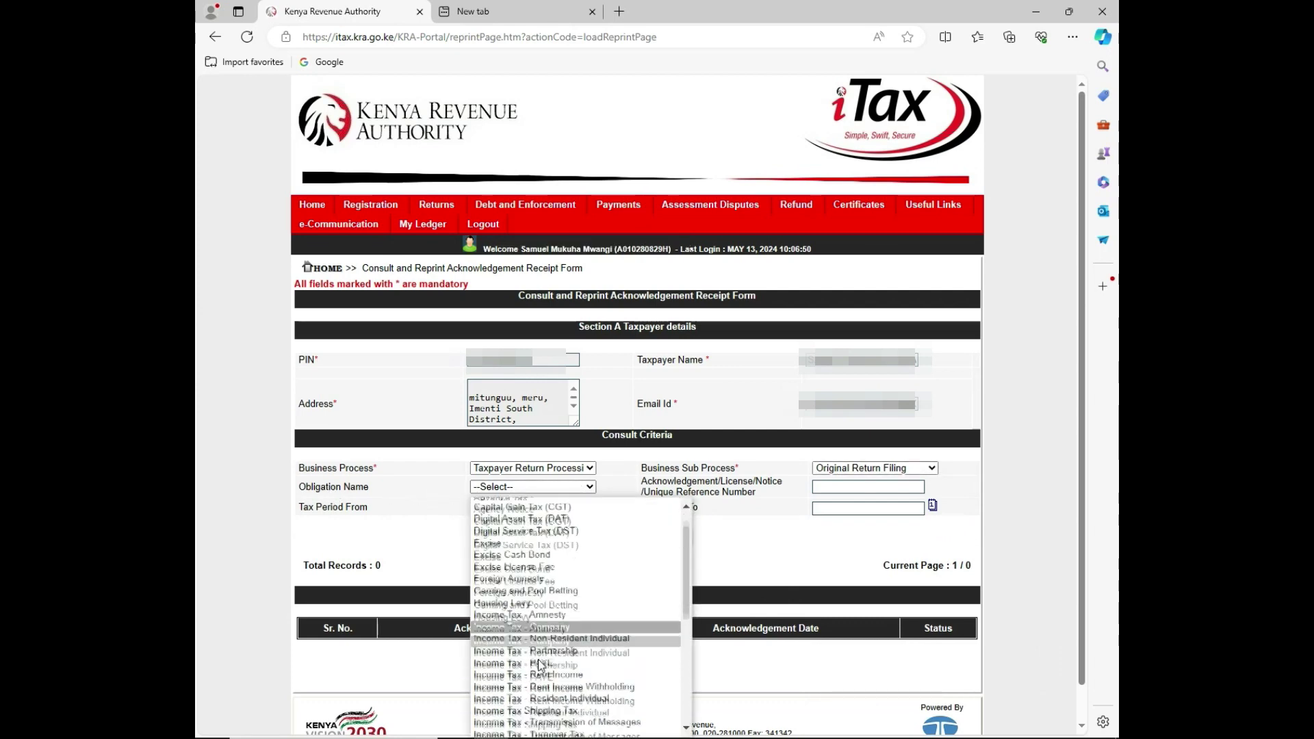
{"action": "scroll", "coordinate": [548, 693], "scroll_direction": "down", "scroll_amount": 1}
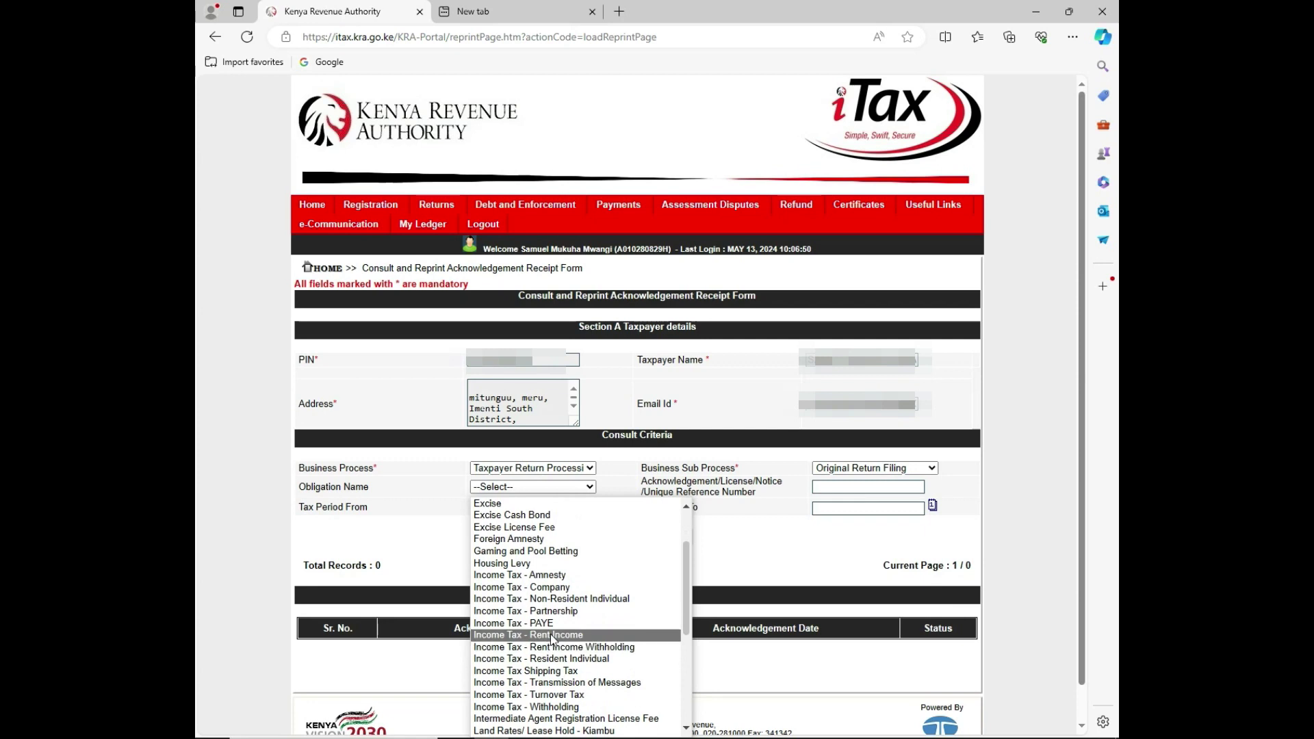
{"action": "left_click", "coordinate": [548, 637]}
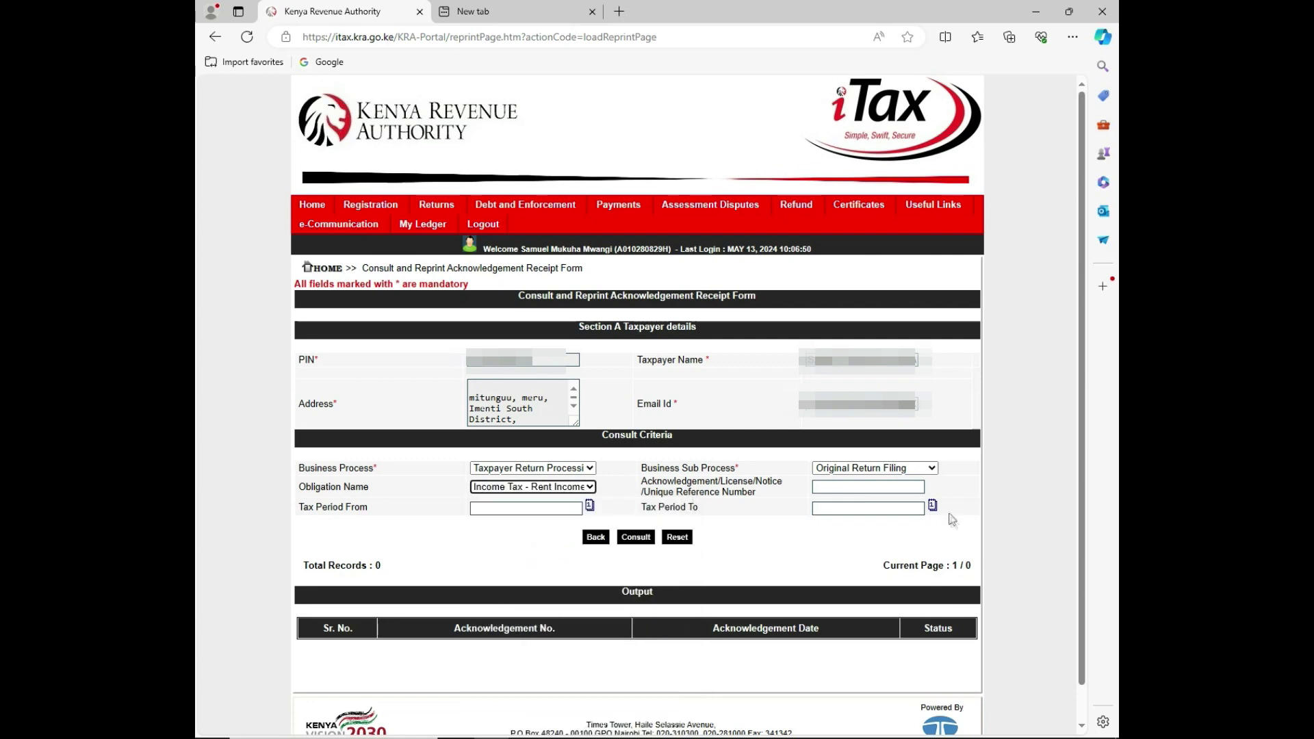
{"action": "left_click", "coordinate": [867, 487]}
{"action": "key", "text": "ctrl+v"}
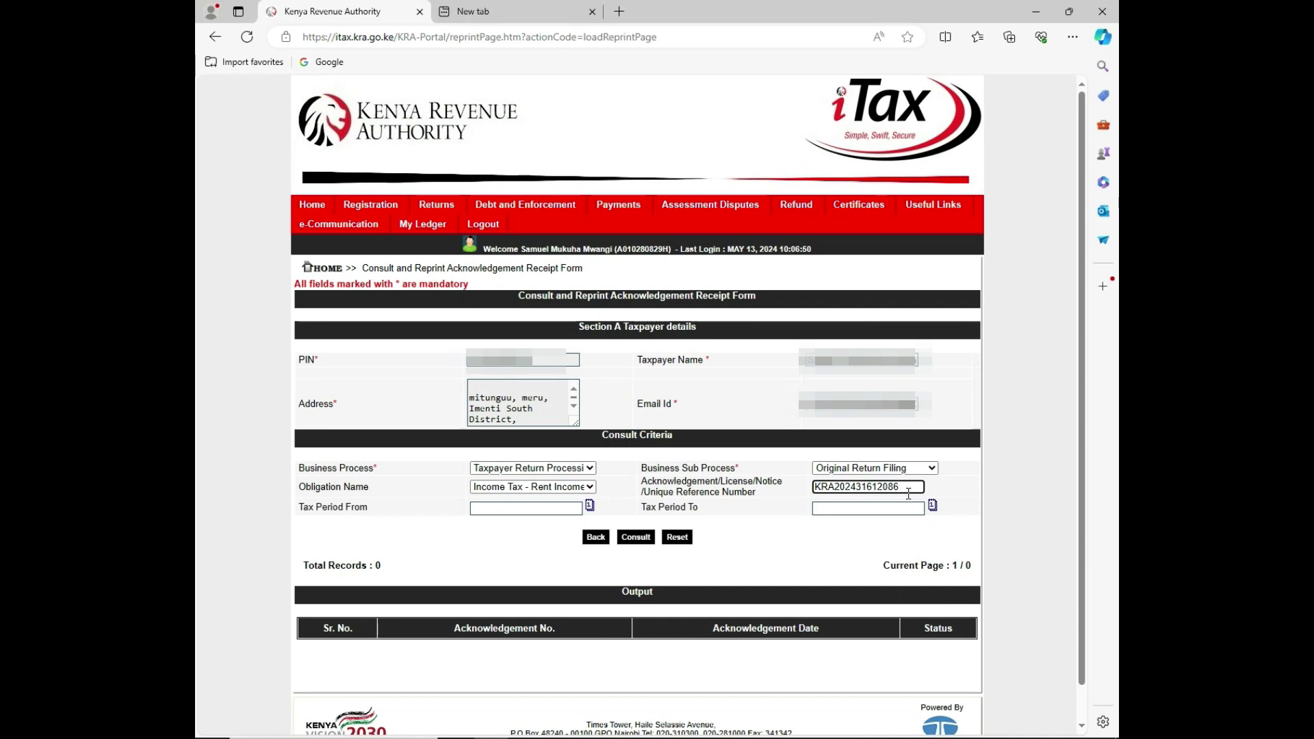
Run the receipt search and download the approved 17/04/2024 return's receipt as receipt (2).pdf.
{"action": "left_click", "coordinate": [637, 537]}
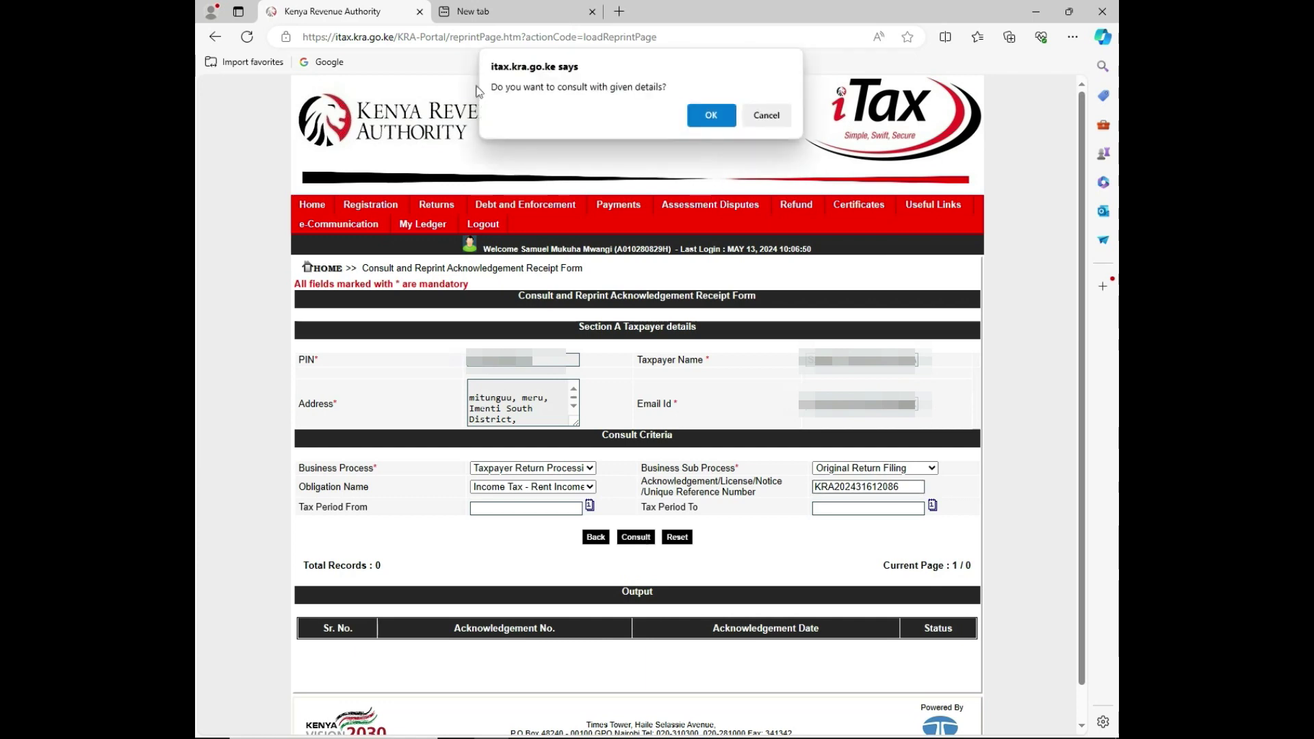
{"action": "left_click", "coordinate": [711, 116]}
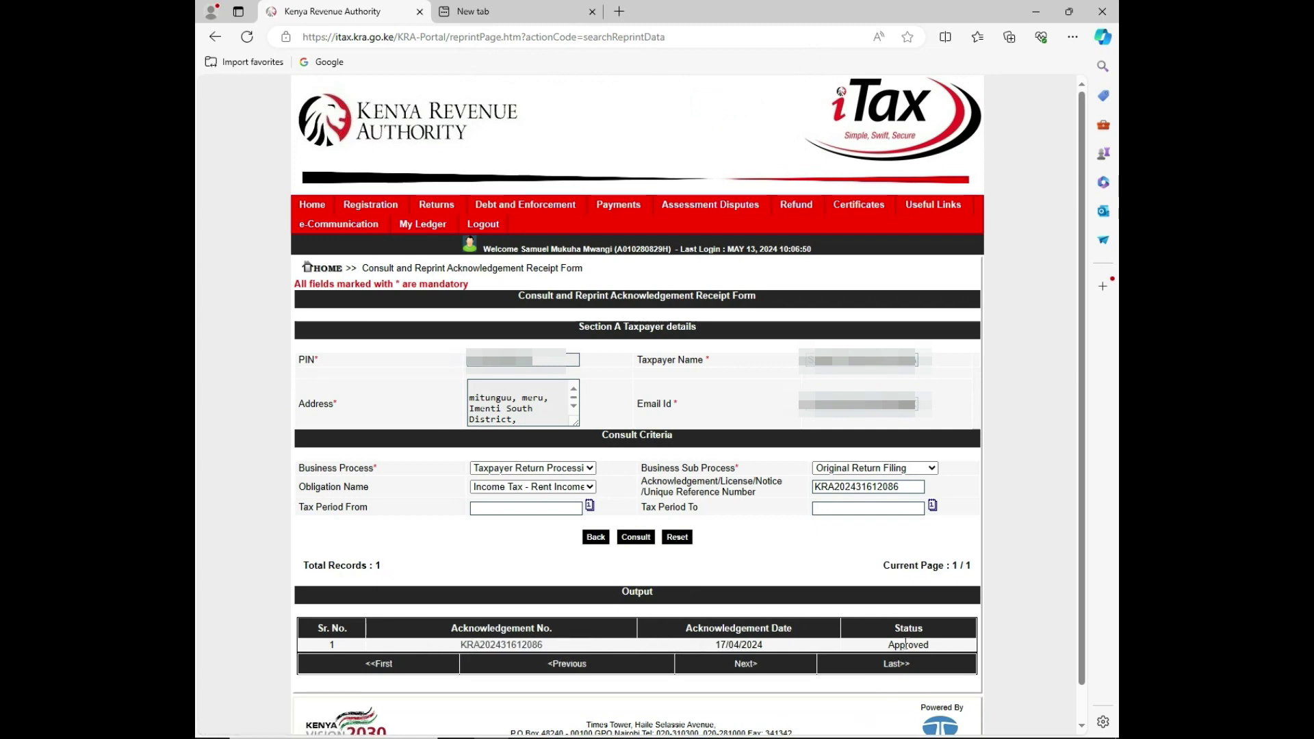
{"action": "left_click", "coordinate": [529, 645]}
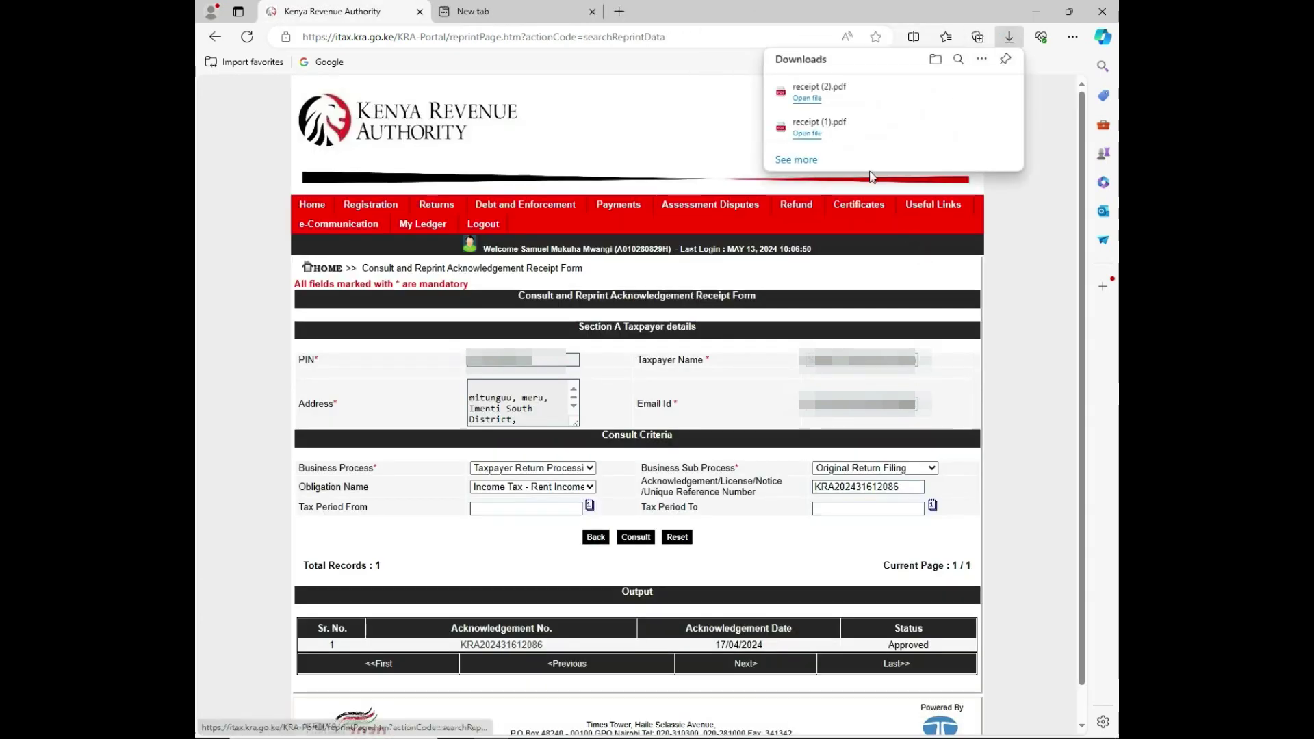
View receipt (2).pdf in Edge's PDF viewer, then return to the Kenya Revenue Authority tab.
{"action": "left_click", "coordinate": [807, 99]}
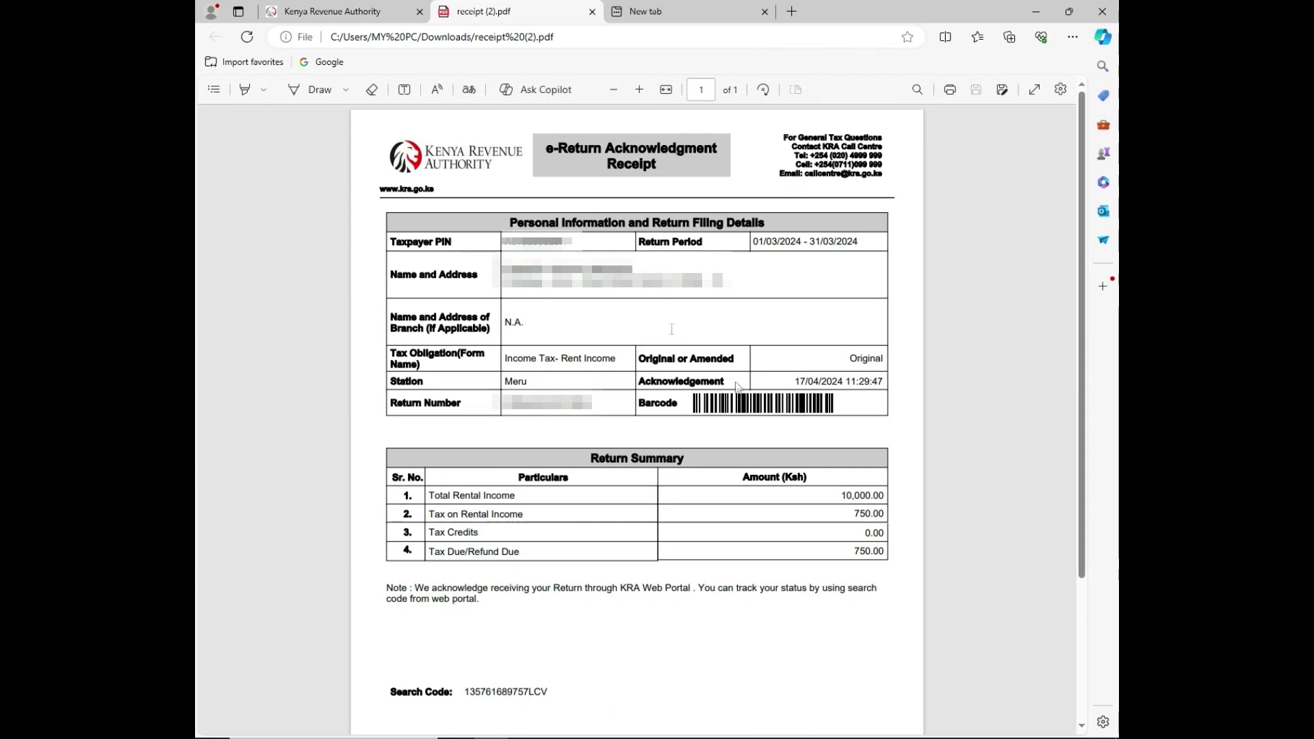
{"action": "mouse_move", "coordinate": [362, 8]}
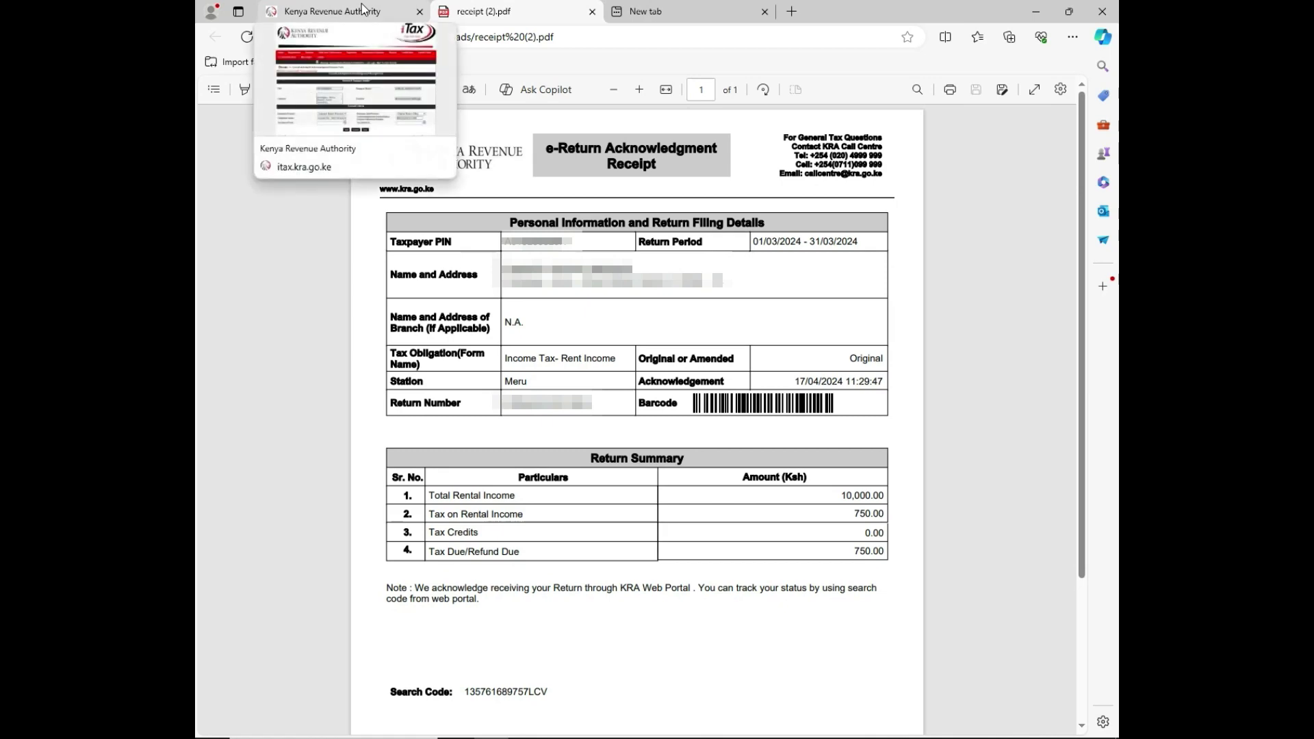
{"action": "left_click", "coordinate": [364, 12]}
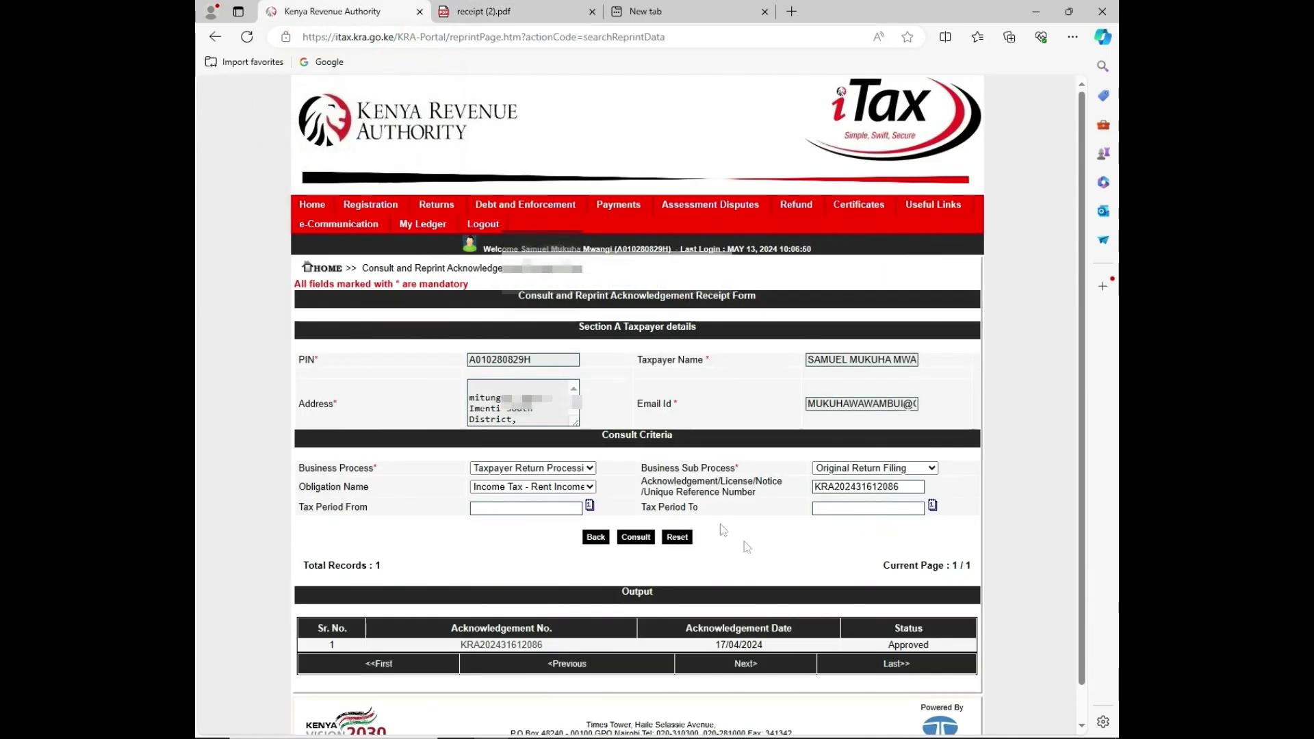